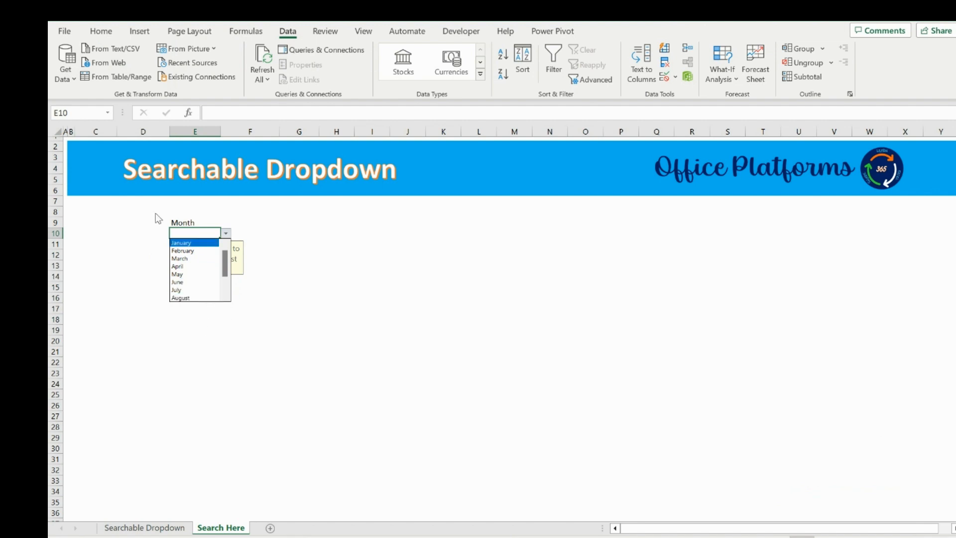
Review the month list on the source sheet, then return to the search sheet.
left_click(226, 233)
left_click(144, 527)
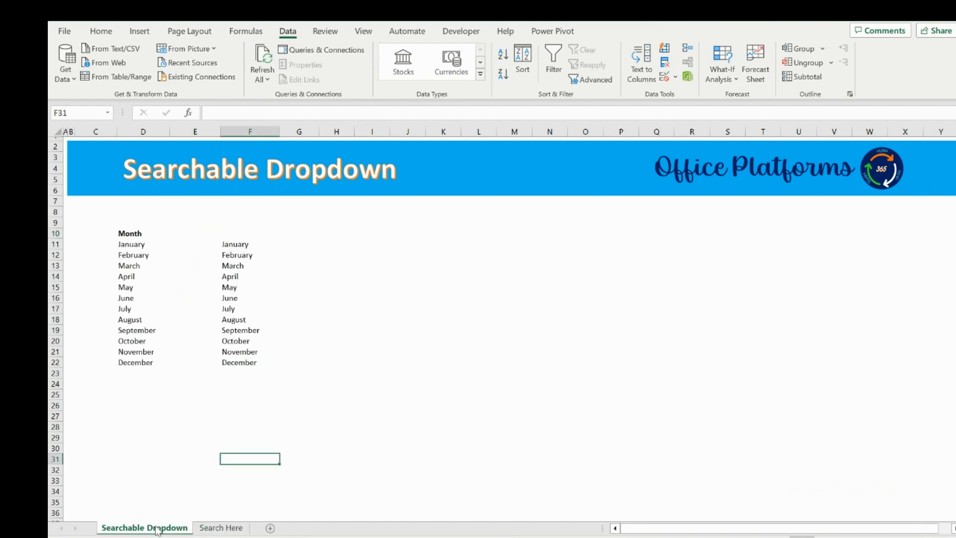
left_click_drag(145, 244, 143, 357)
left_click(147, 333)
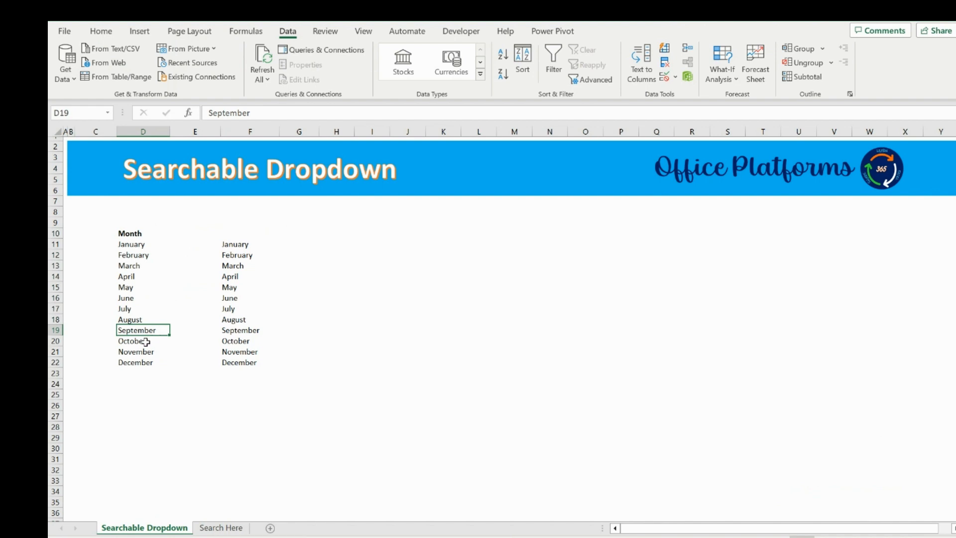
left_click(213, 529)
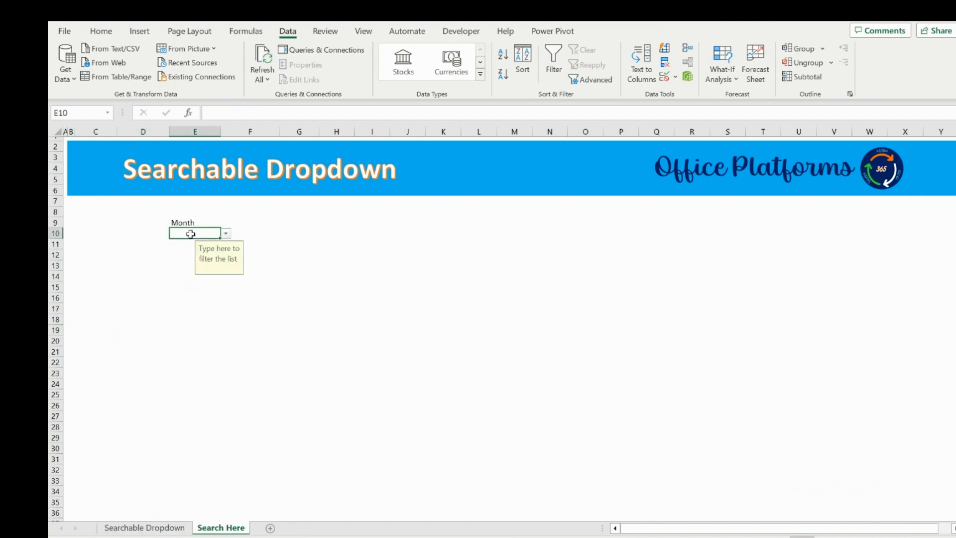
Enter ber in the Month cell, open its dropdown to view the filtered months, then clear the cell.
type("ber")
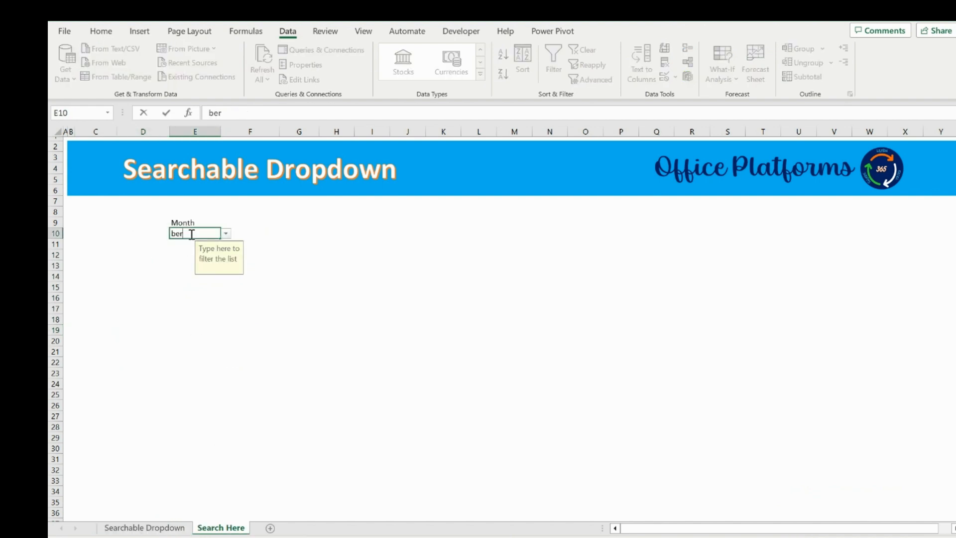
left_click(226, 233)
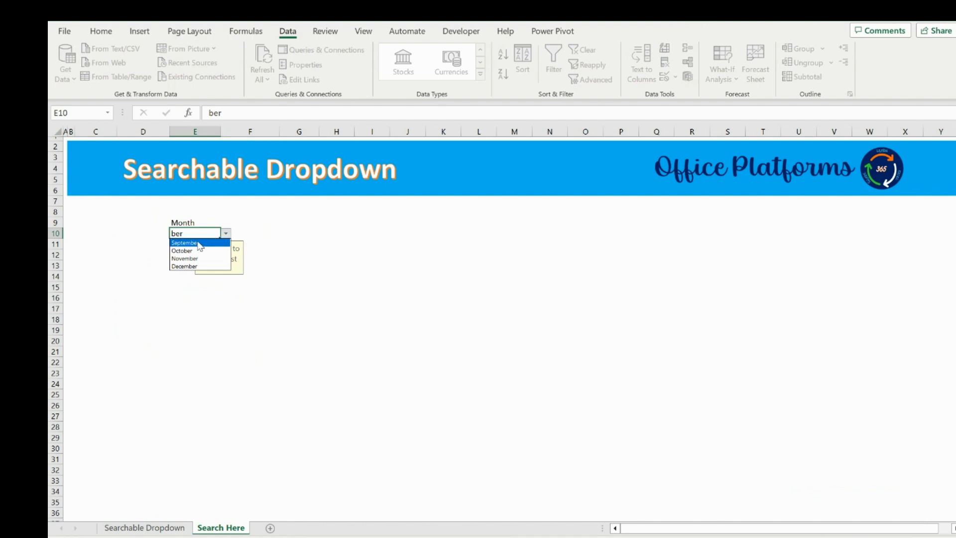
left_click(171, 285)
key("Delete")
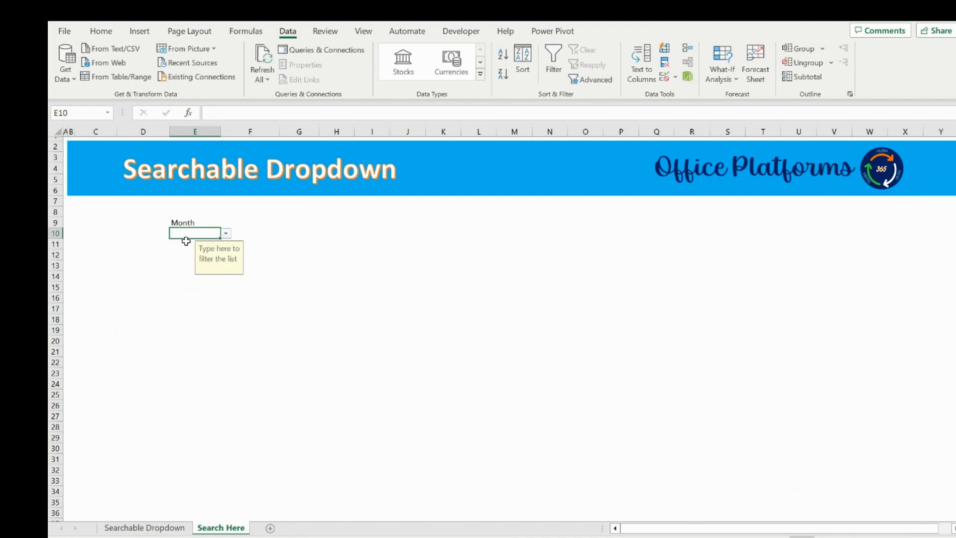
Enter ar in the Month cell and open its dropdown to view the filtered months.
type("ar")
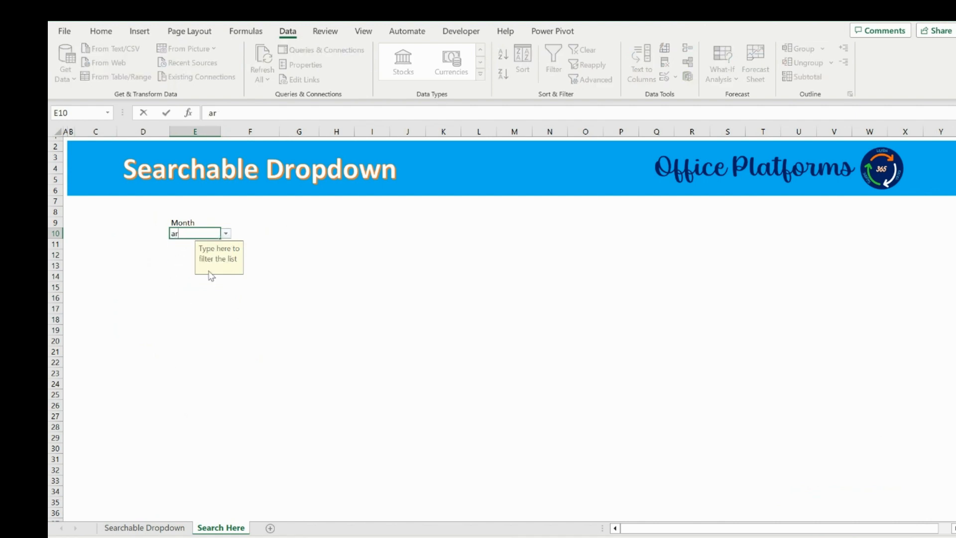
left_click(227, 232)
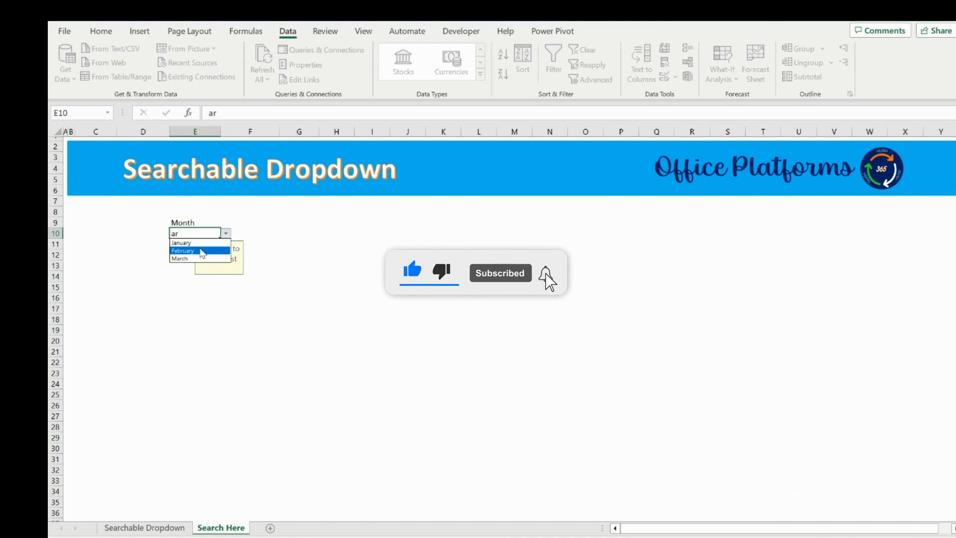
left_click(256, 237)
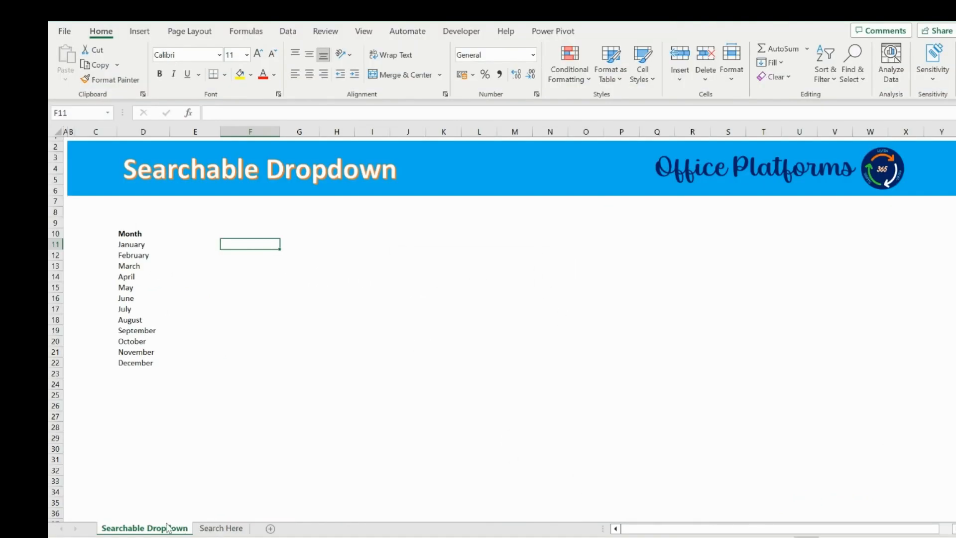
Rename the month list sheet as Data.
left_click(221, 528)
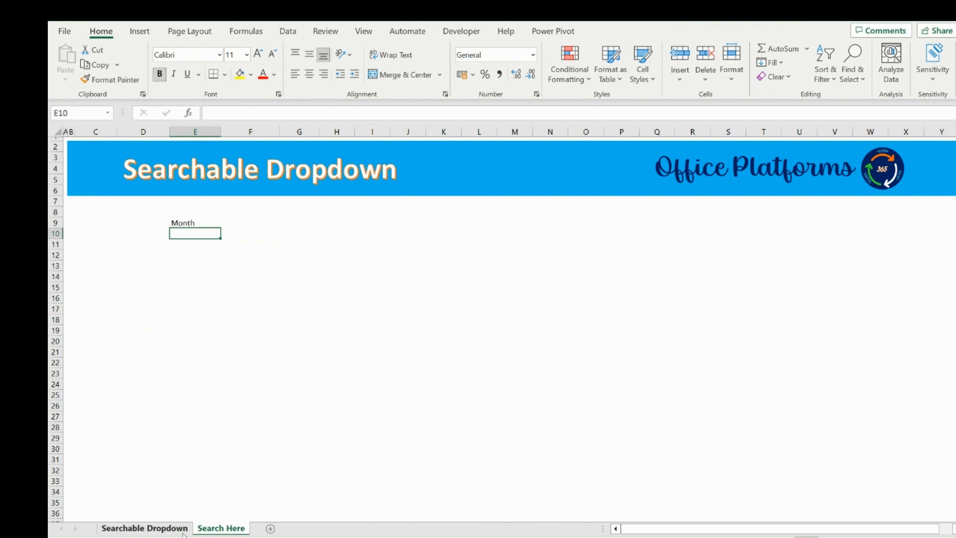
left_click(183, 533)
double_click(160, 530)
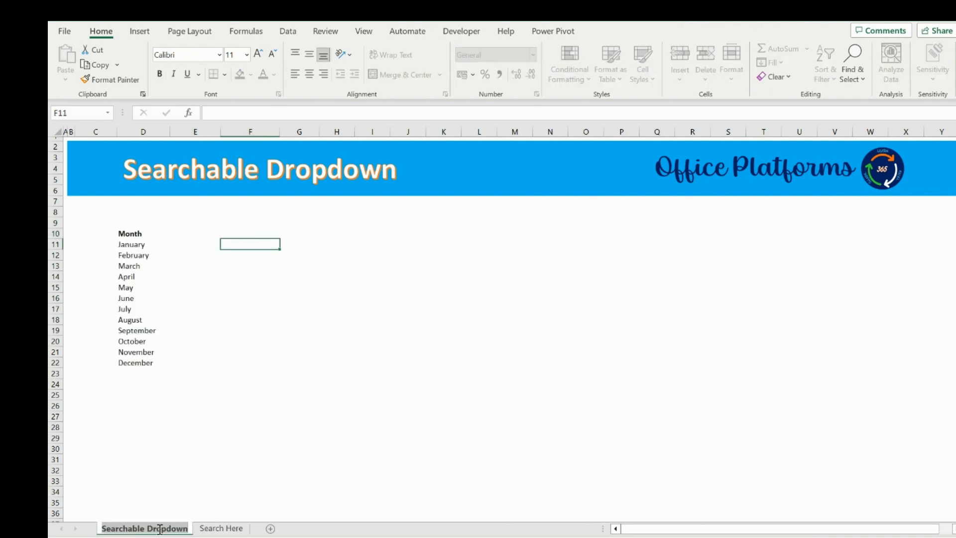
type("DAta")
key("BackSpace")
key("BackSpace")
key("BackSpace")
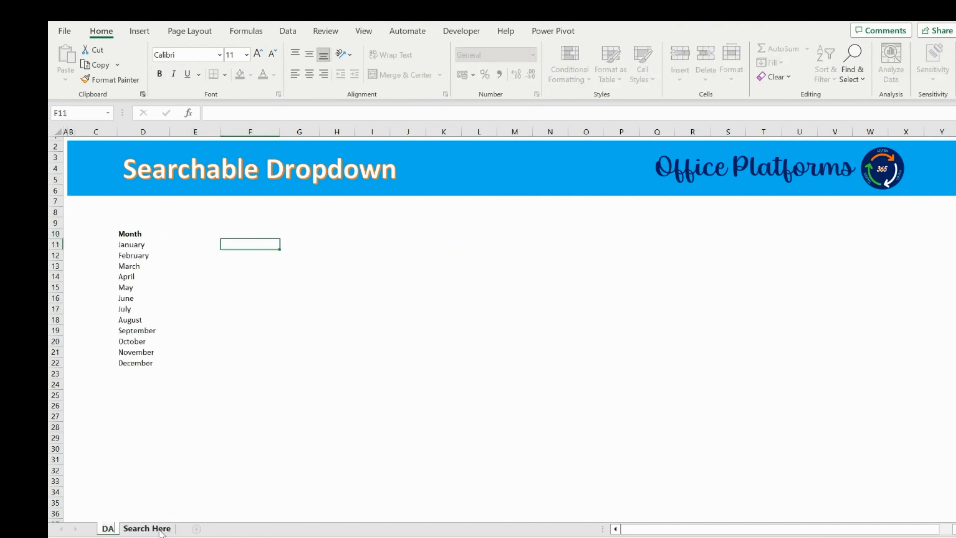
type("ata Set")
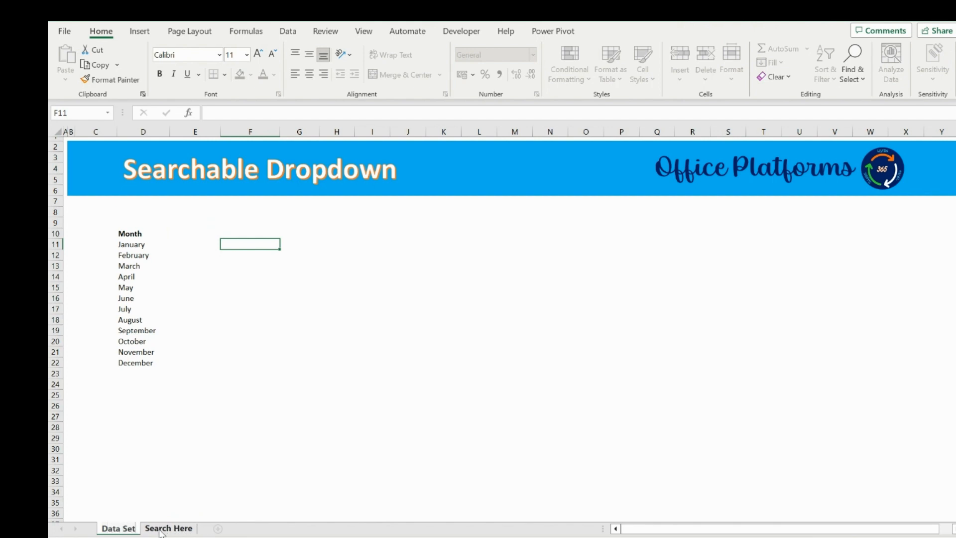
key("Return")
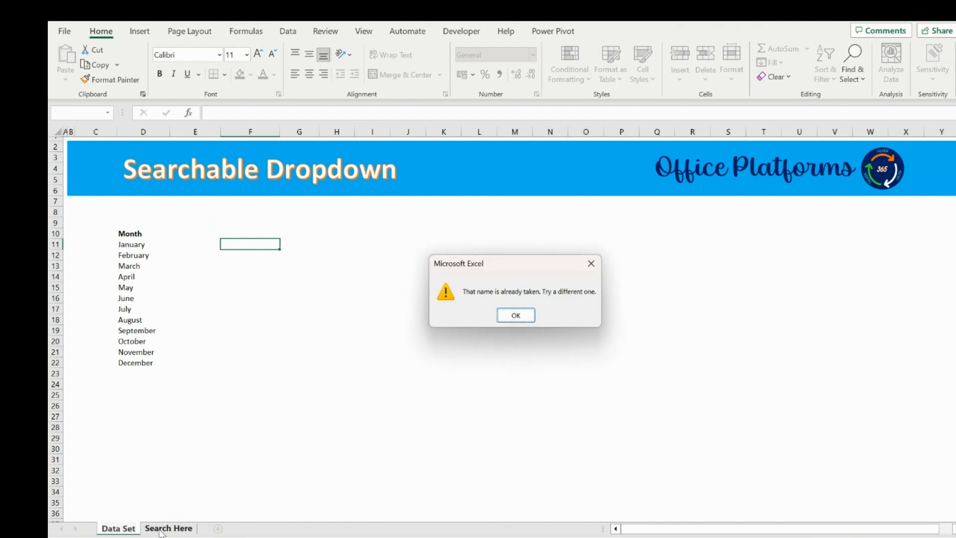
key("Return")
key("BackSpace")
key("BackSpace")
key("BackSpace")
key("BackSpace")
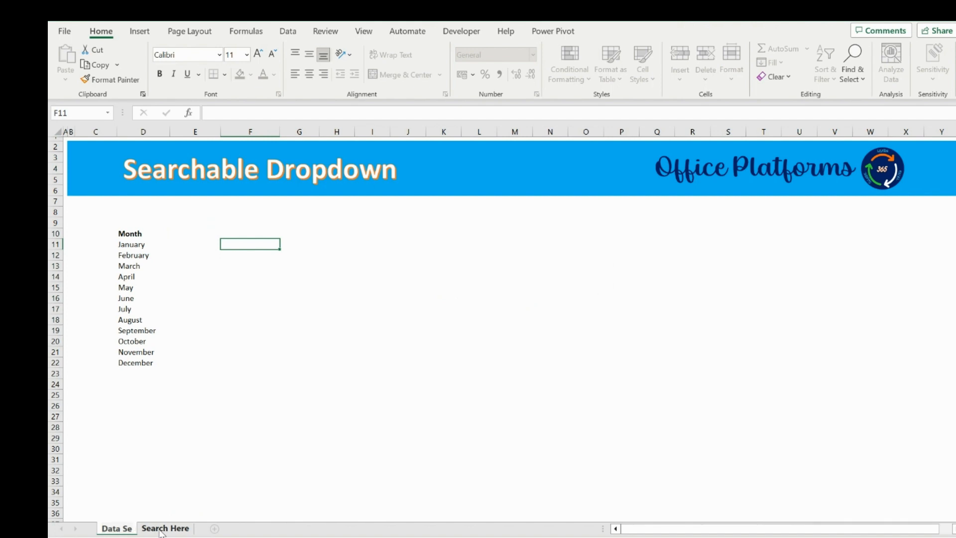
key("Return")
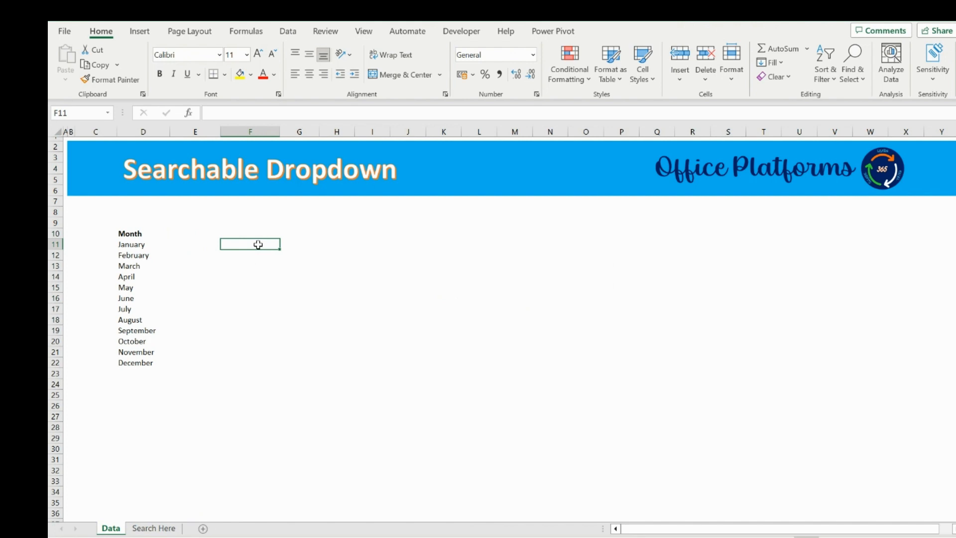
On the Data sheet, fill cells F8 and F11 with yellow.
left_click(153, 528)
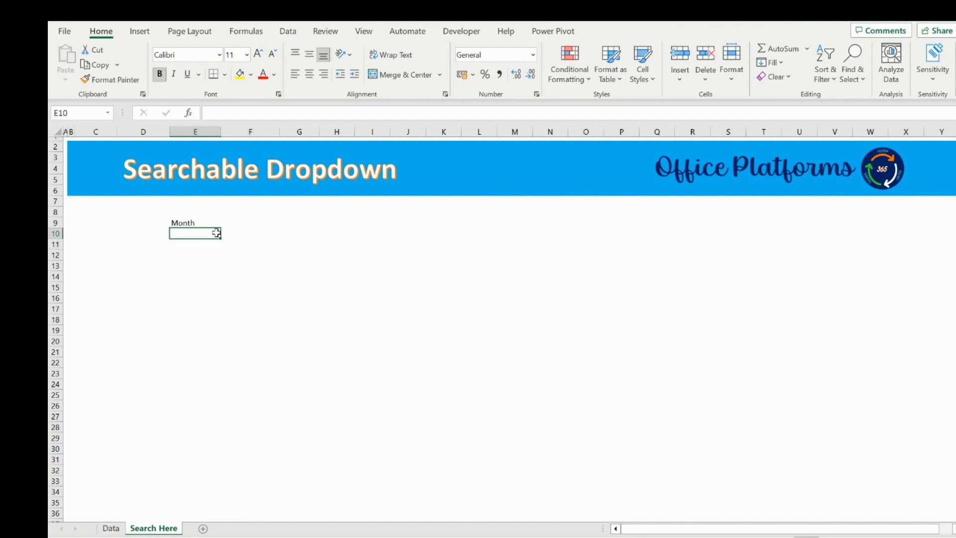
left_click(111, 529)
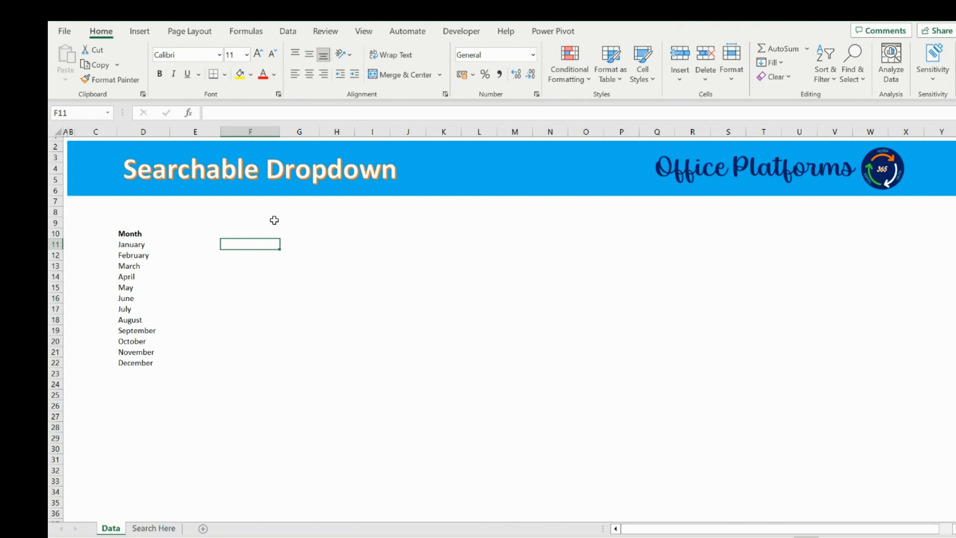
left_click(244, 212)
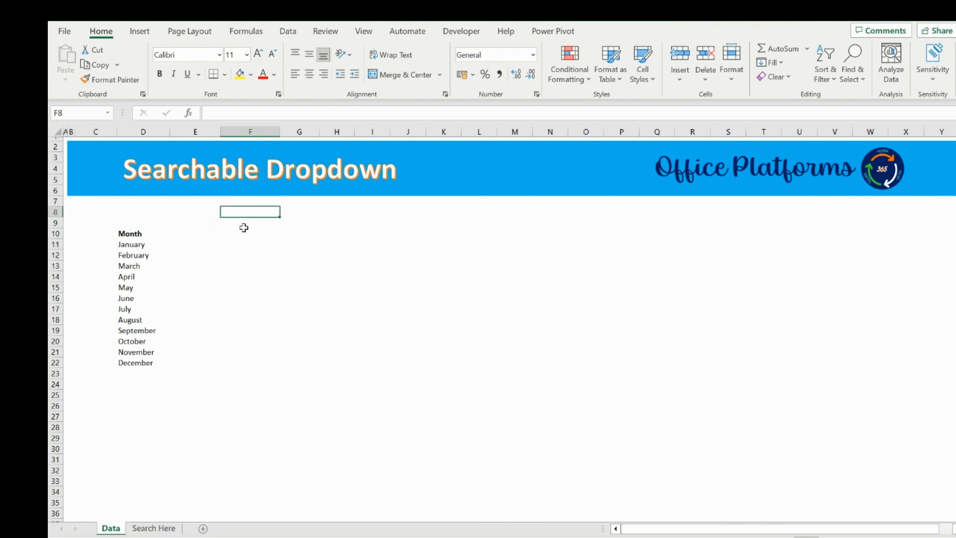
left_click(240, 73)
left_click(243, 242)
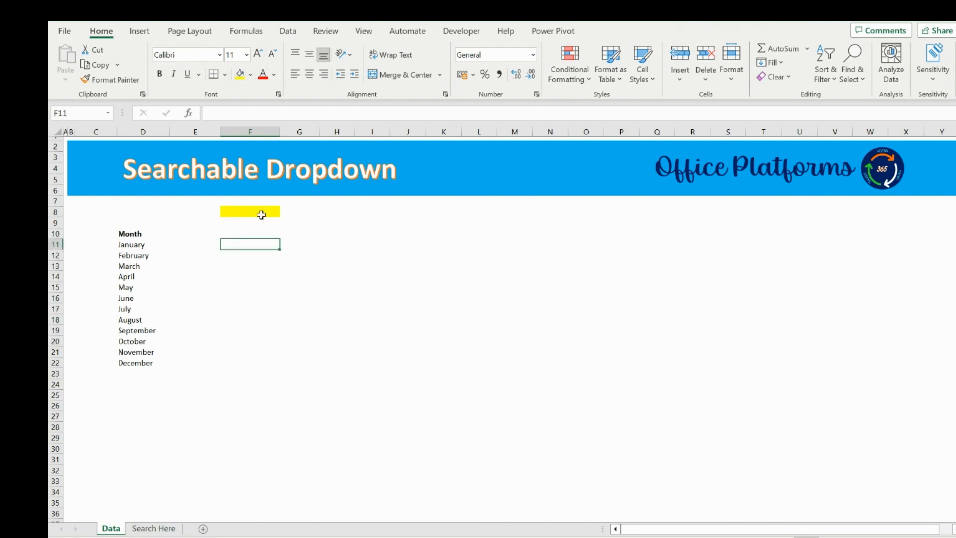
left_click(240, 74)
left_click(262, 214)
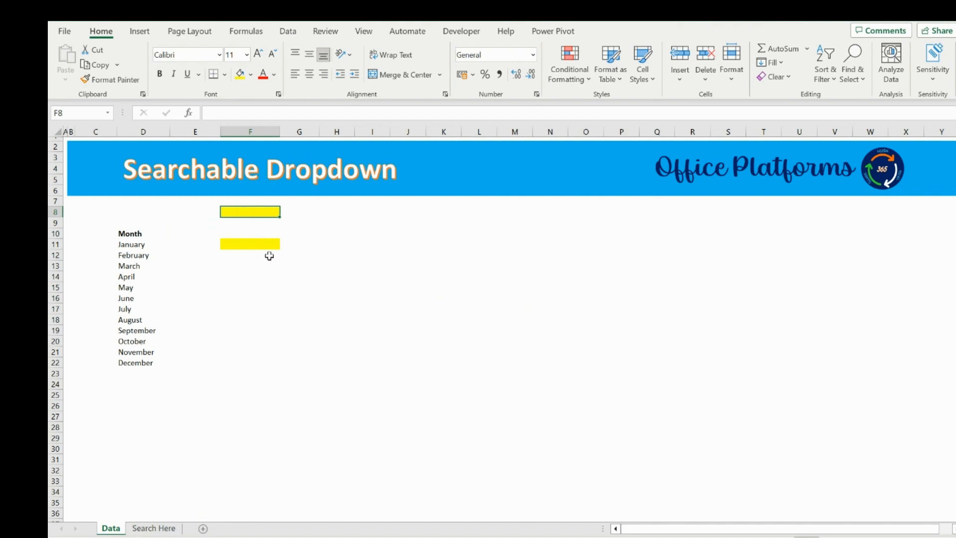
left_click(253, 242)
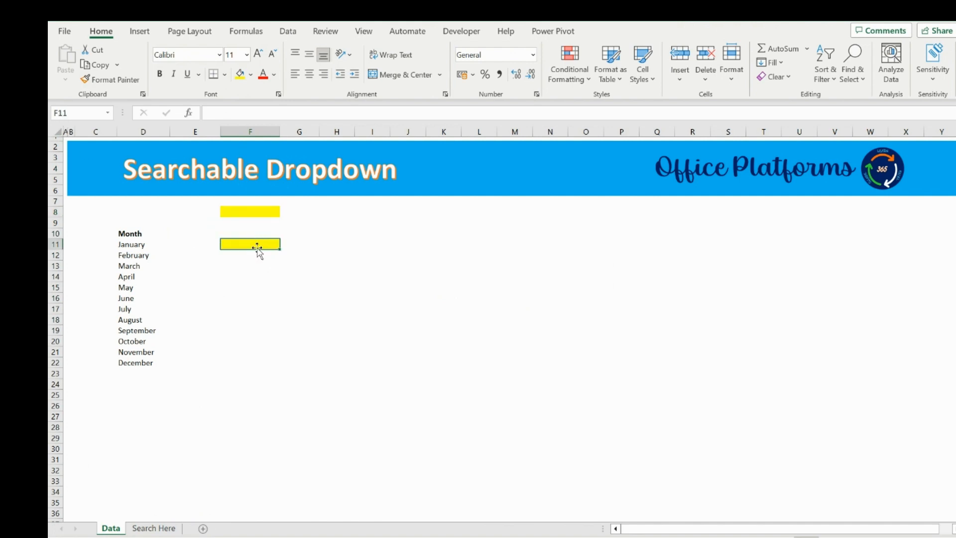
left_click(256, 210)
left_click(243, 248)
left_click(246, 213)
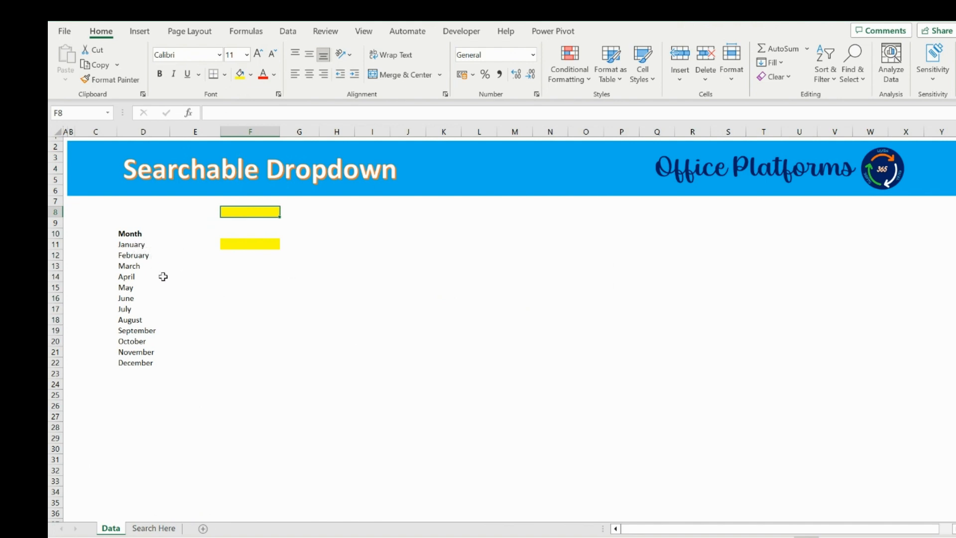
left_click(147, 245)
left_click(147, 252)
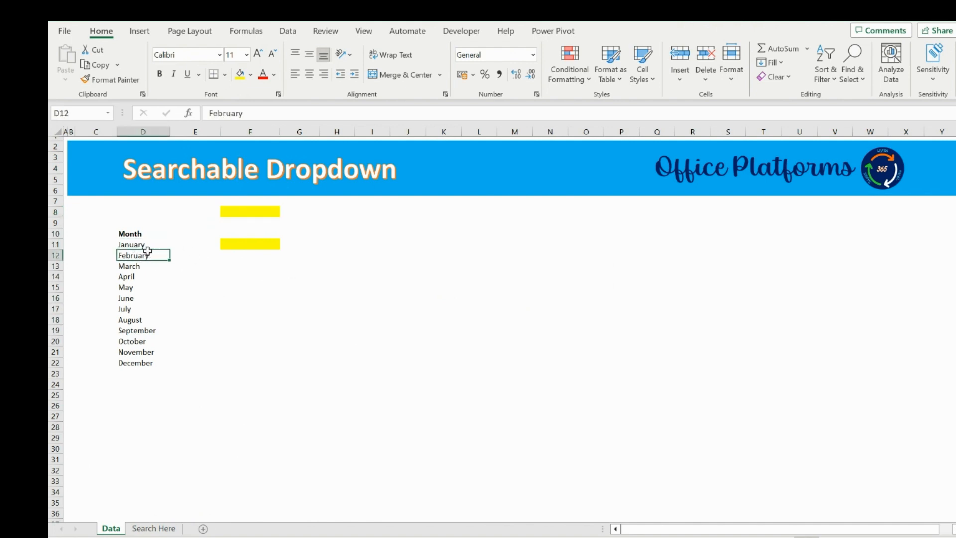
Enter the search text ry in cell F8.
left_click(236, 213)
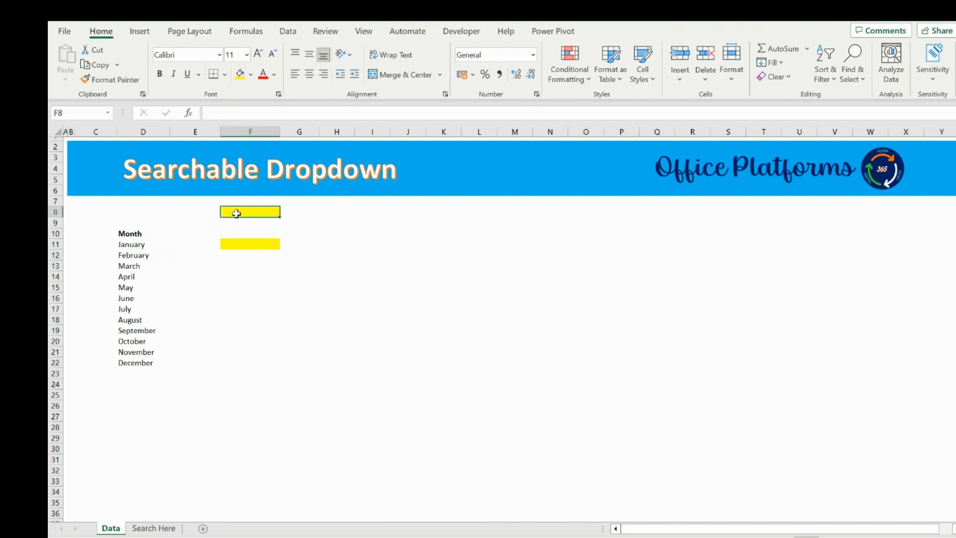
type("ry")
key("Return")
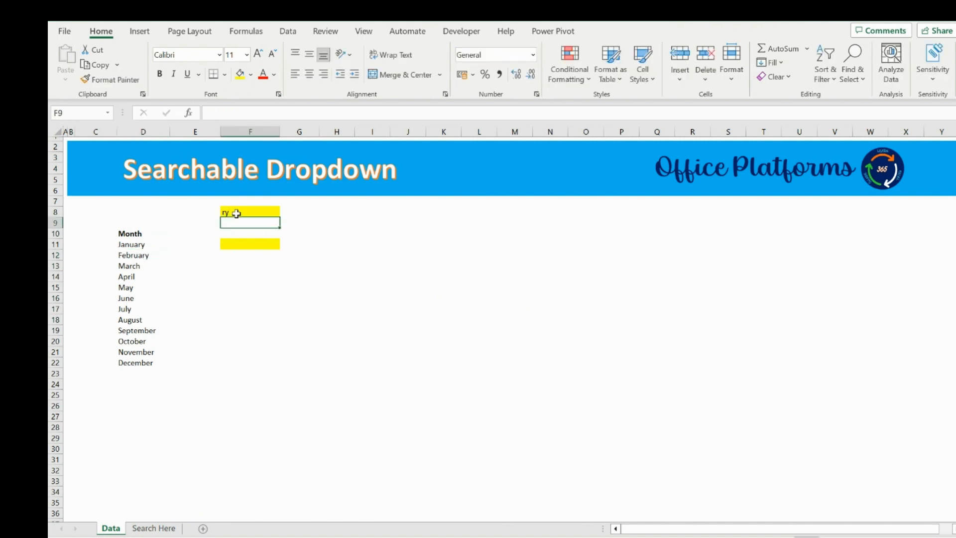
In F11, enter the formula =SEARCH(F8,D11:D22) to search each month for the text in F8.
left_click(258, 246)
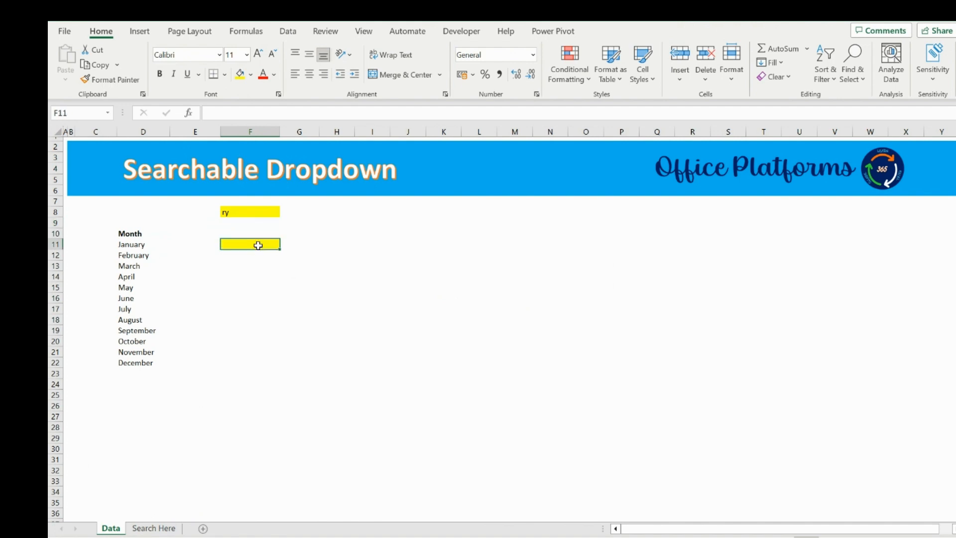
type("=search")
key("Tab")
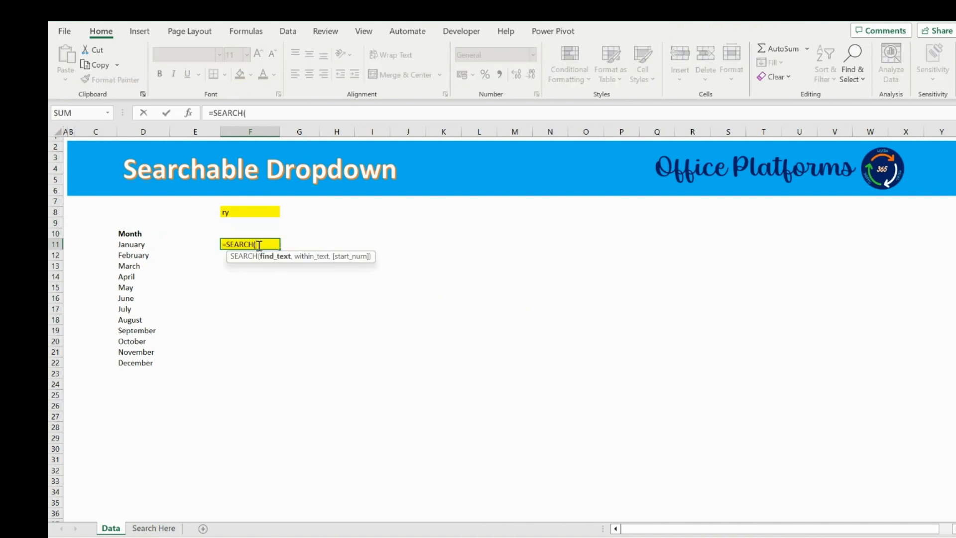
key("Up")
key("Up")
key("Up")
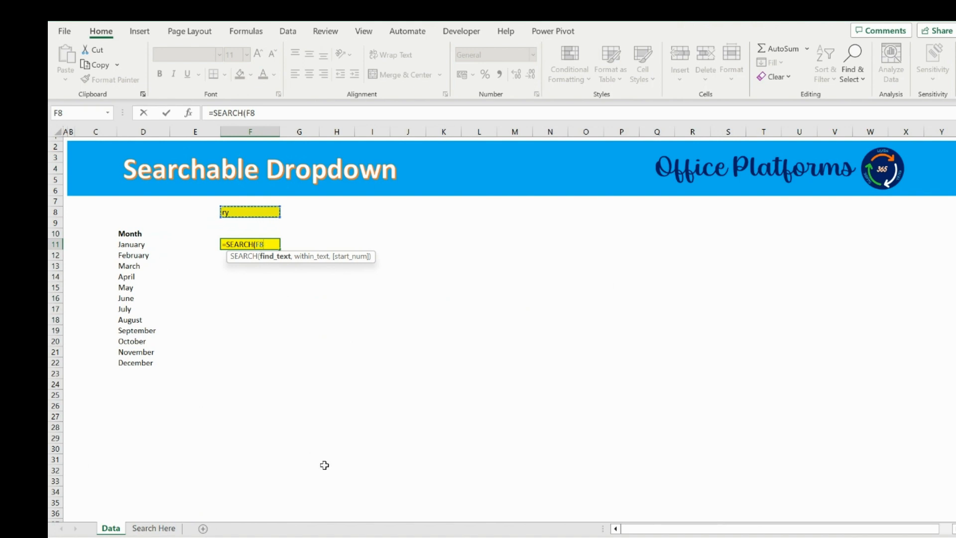
type(",")
key("Left")
key("Left")
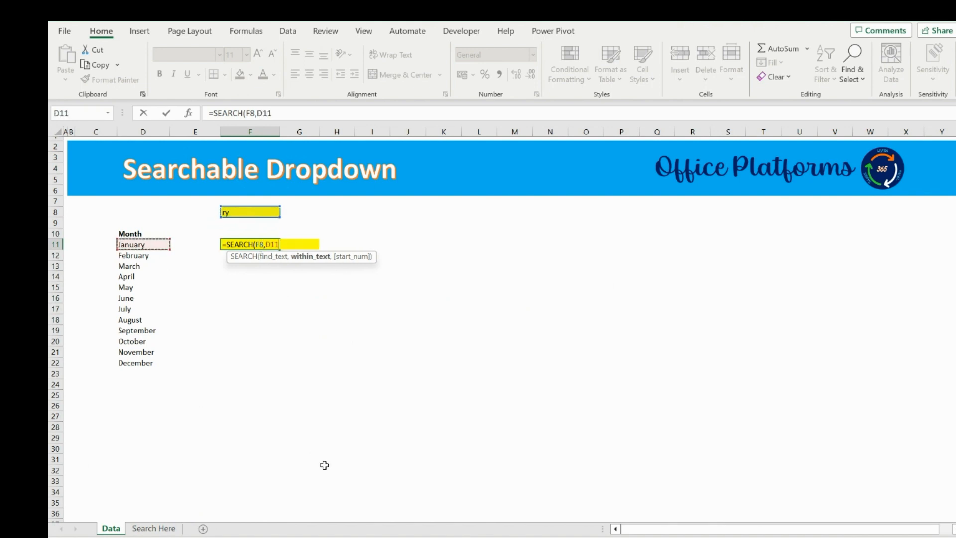
key("ctrl+shift+Down")
type(")")
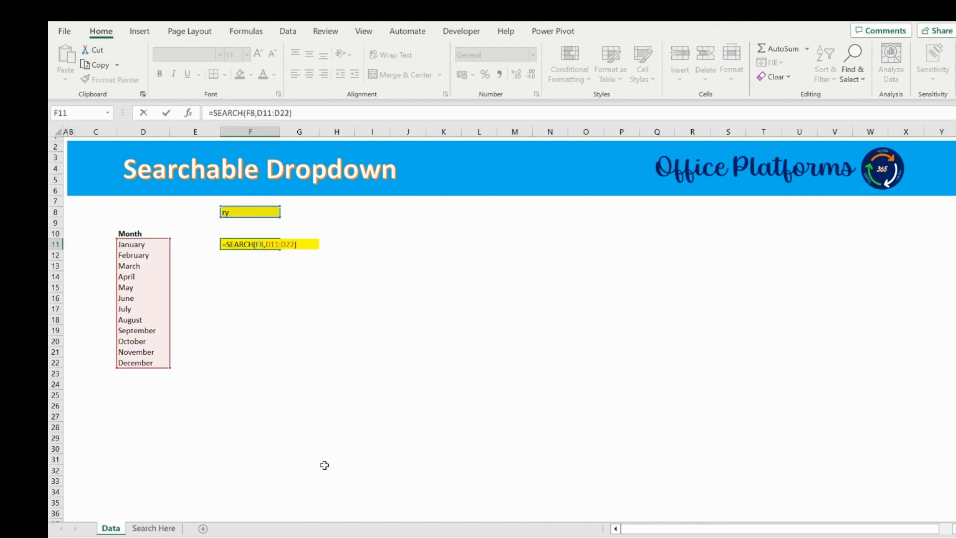
key("Return")
key("Up")
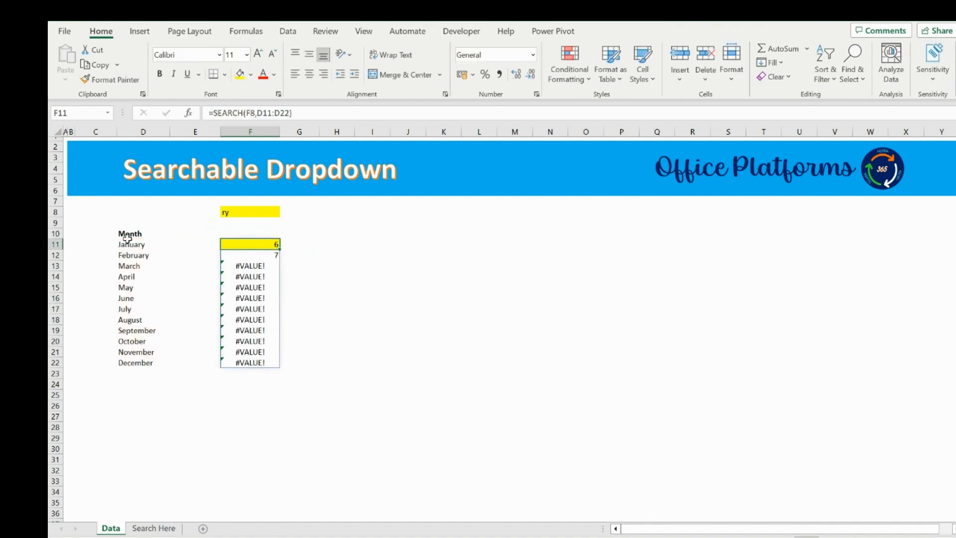
Wrap the F11 formula in ISNUMBER, giving =ISNUMBER(SEARCH(F8,D11:D22)).
left_click_drag(143, 243, 145, 365)
left_click(269, 244)
left_click(219, 113)
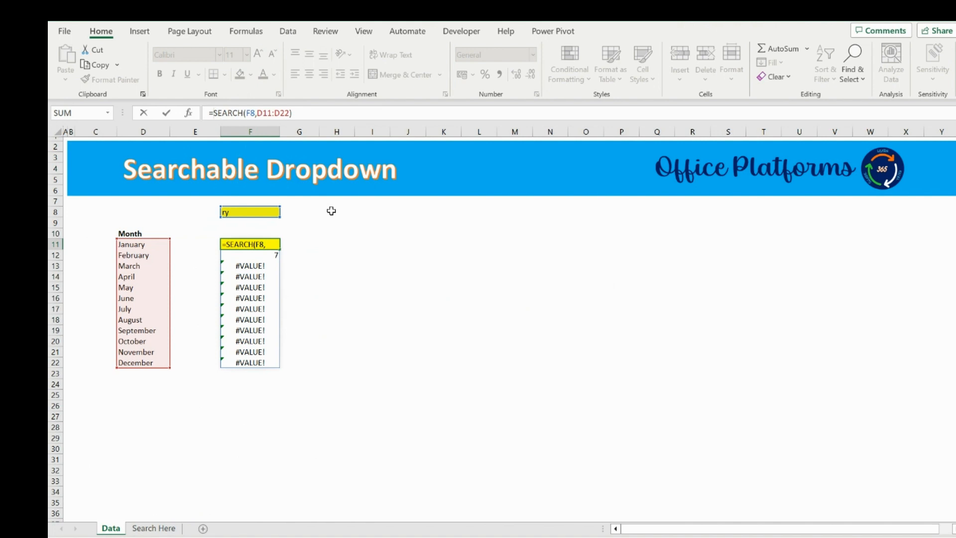
type("ISNUMBER(")
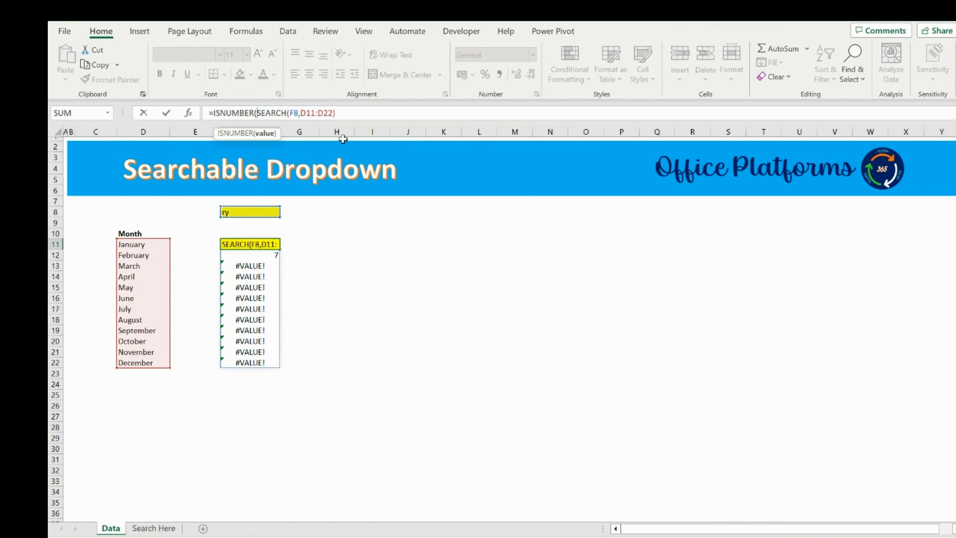
left_click(344, 114)
type(")")
key("Return")
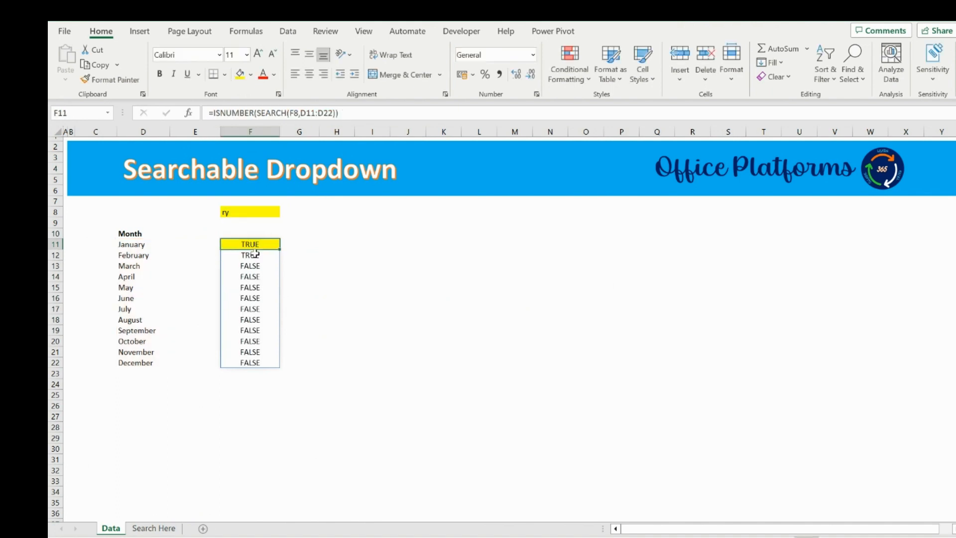
Wrap the F11 formula in FILTER over the month list, giving =FILTER(D11:D22,ISNUMBER(SEARCH(F8,D11:D22))).
left_click_drag(260, 241, 261, 252)
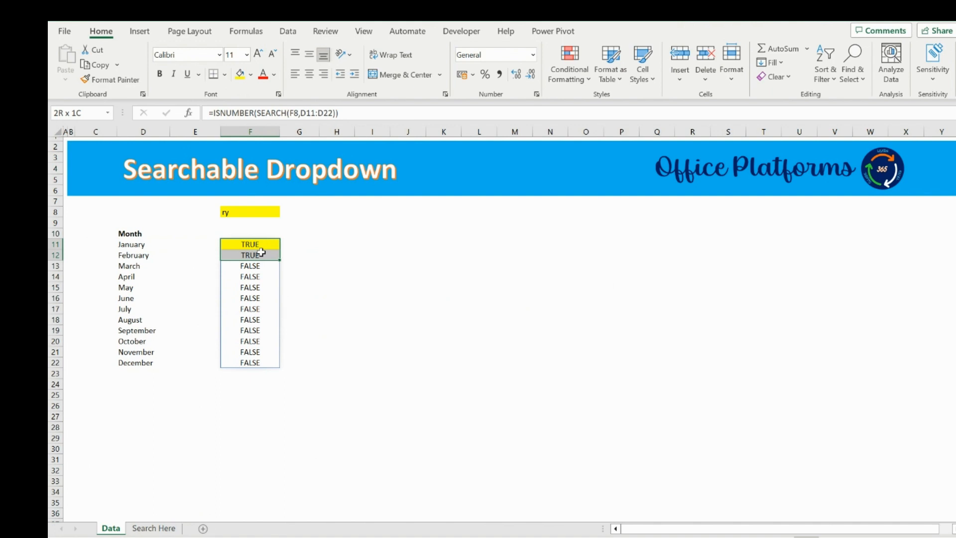
left_click(211, 113)
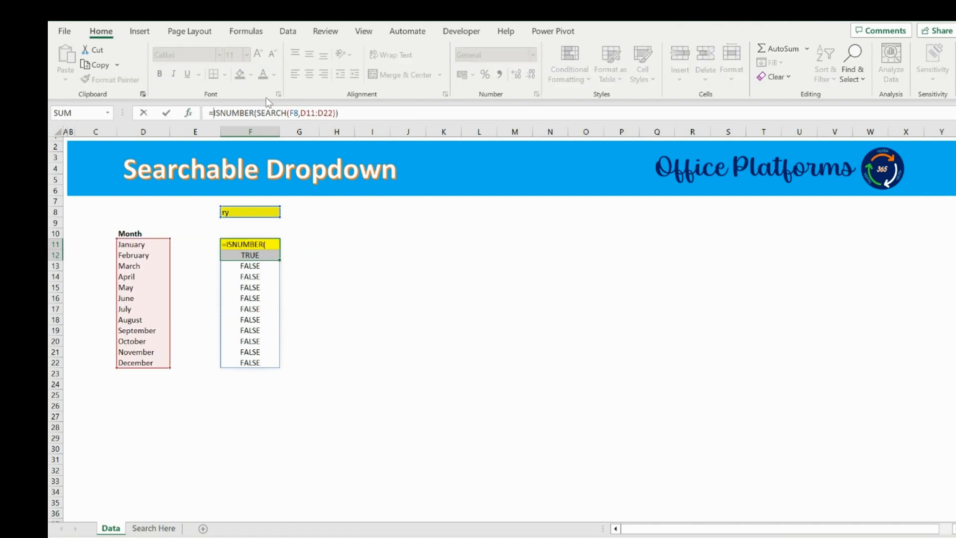
type("FILTER(")
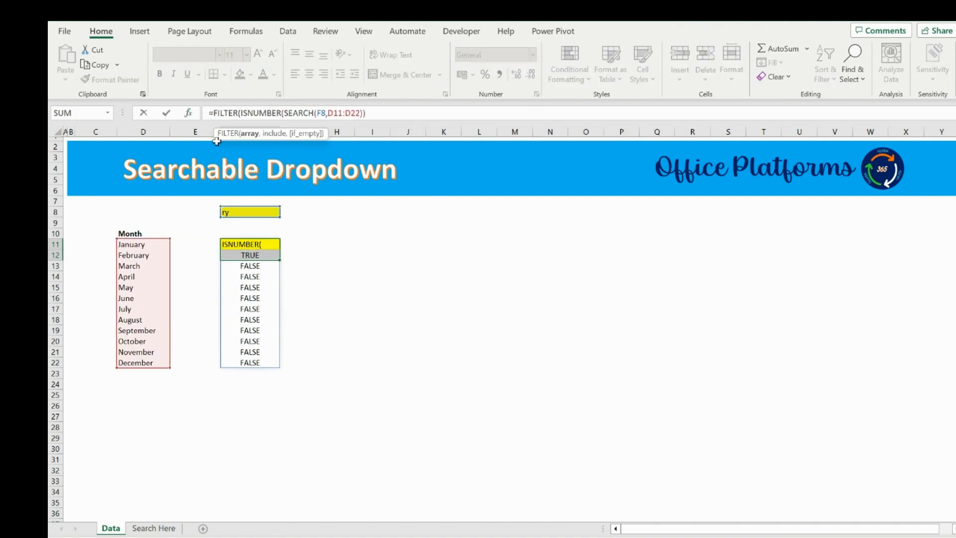
left_click_drag(139, 242, 144, 359)
type(",")
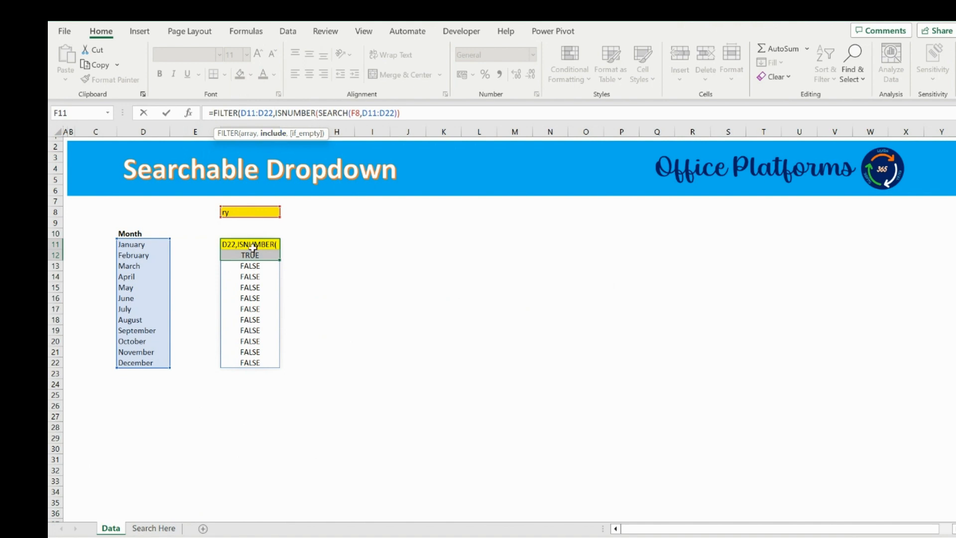
left_click(431, 114)
type(")")
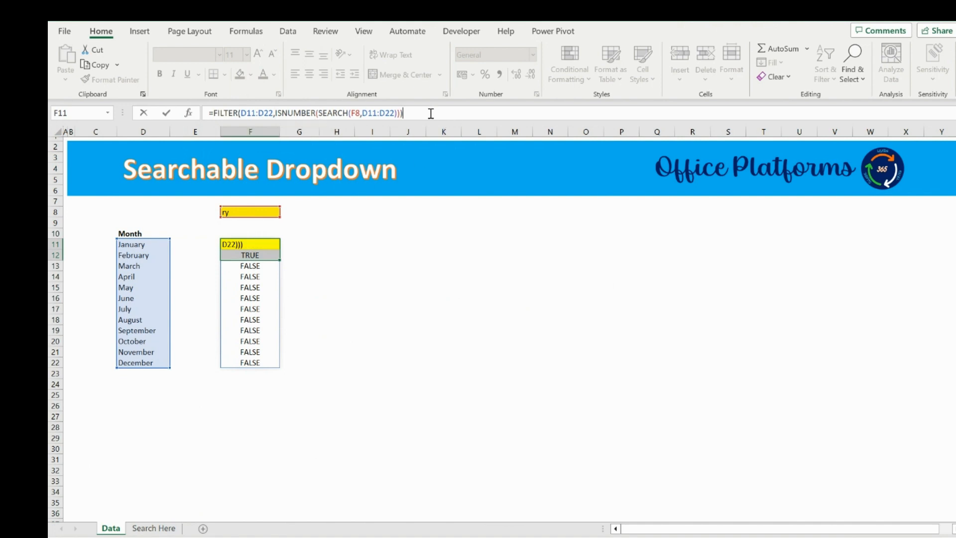
key("Return")
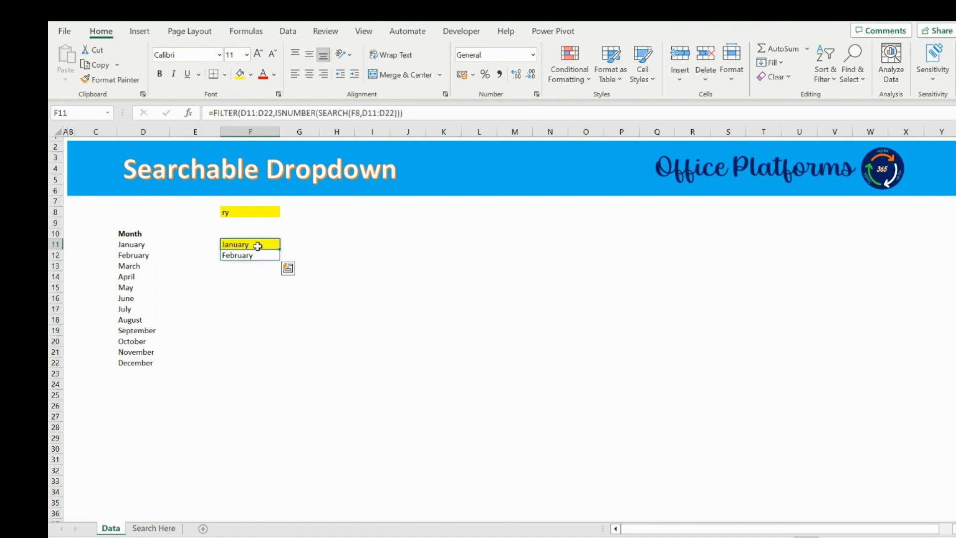
Change the search text in F8 to ber and select the filtered result in F11.
left_click(256, 212)
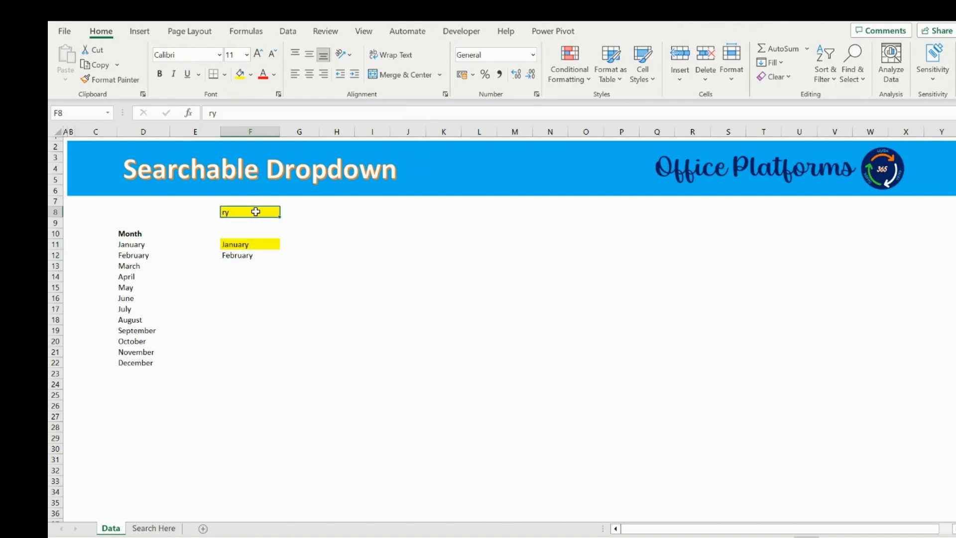
type("ber")
key("Return")
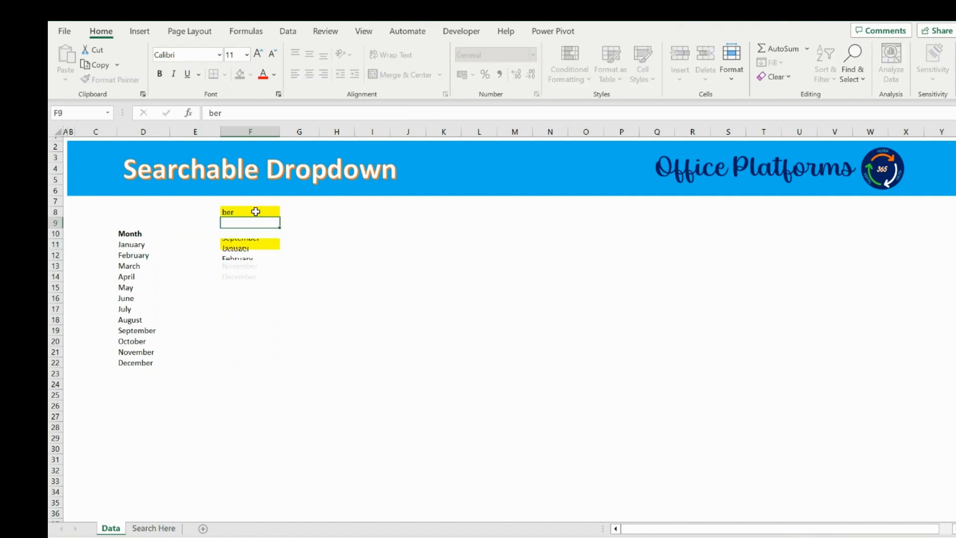
left_click(252, 246)
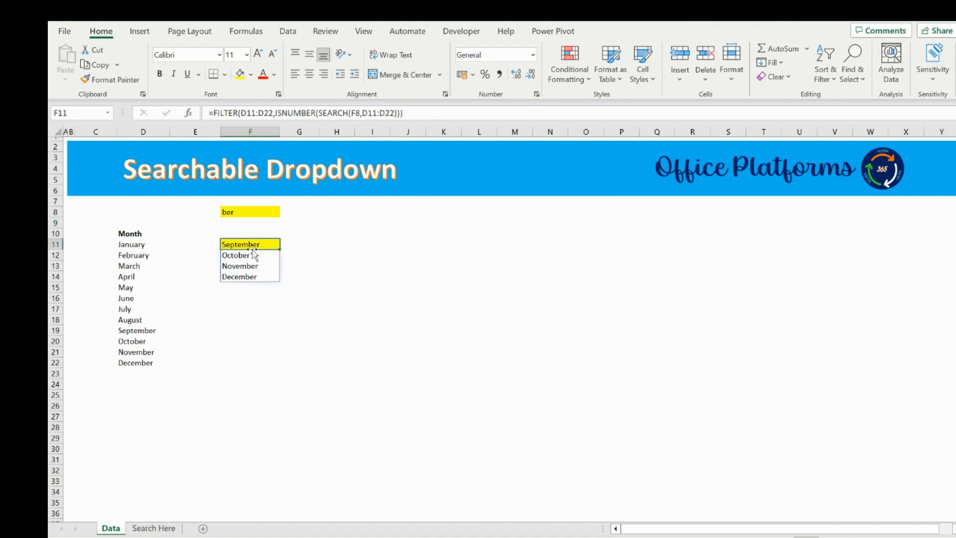
On the Search Here sheet, give E10 list data validation with source =Data!$F$11#.
left_click(154, 529)
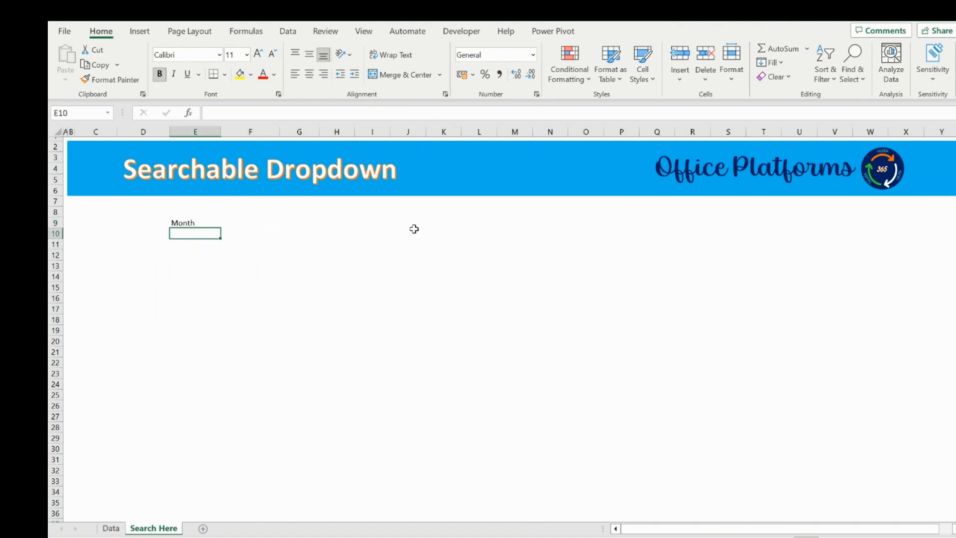
left_click(298, 33)
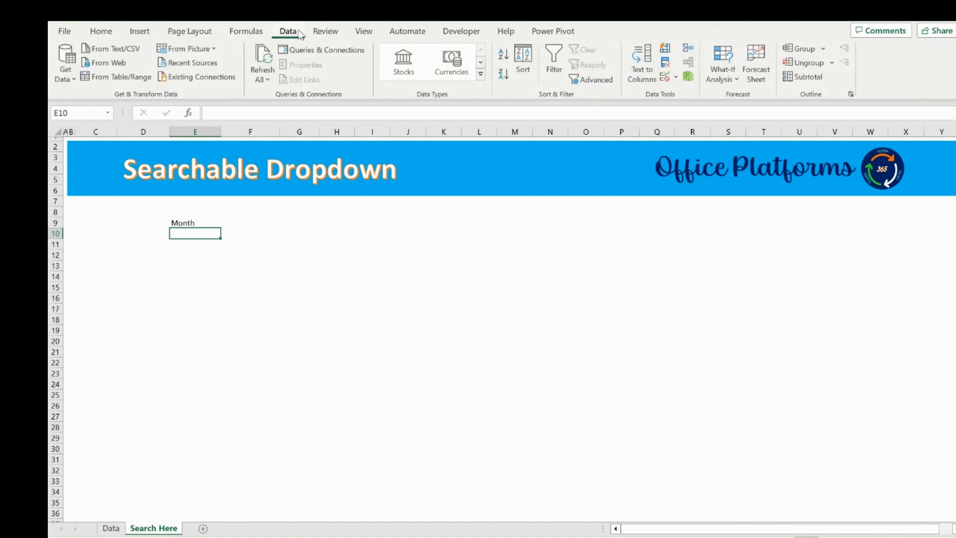
left_click(675, 78)
left_click(690, 98)
left_click(625, 187)
left_click(608, 226)
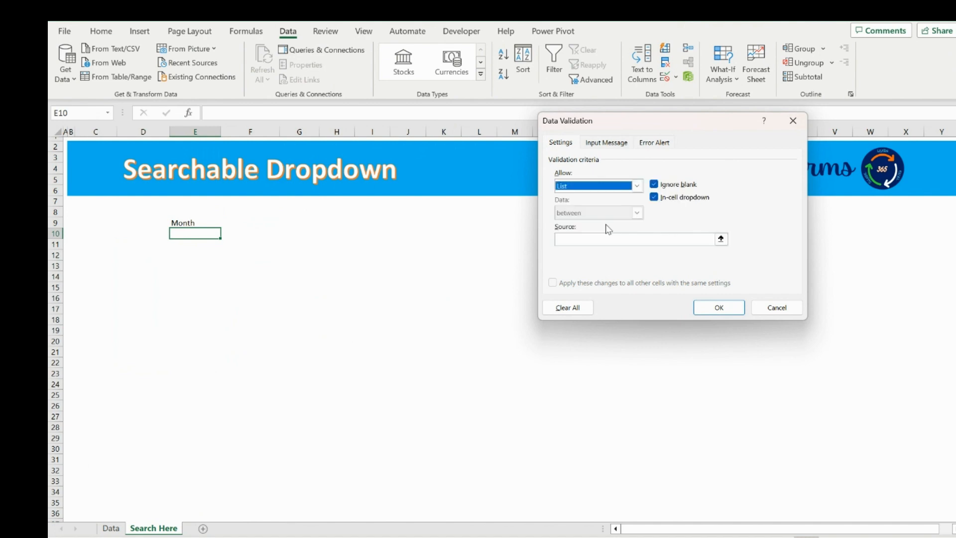
left_click(721, 239)
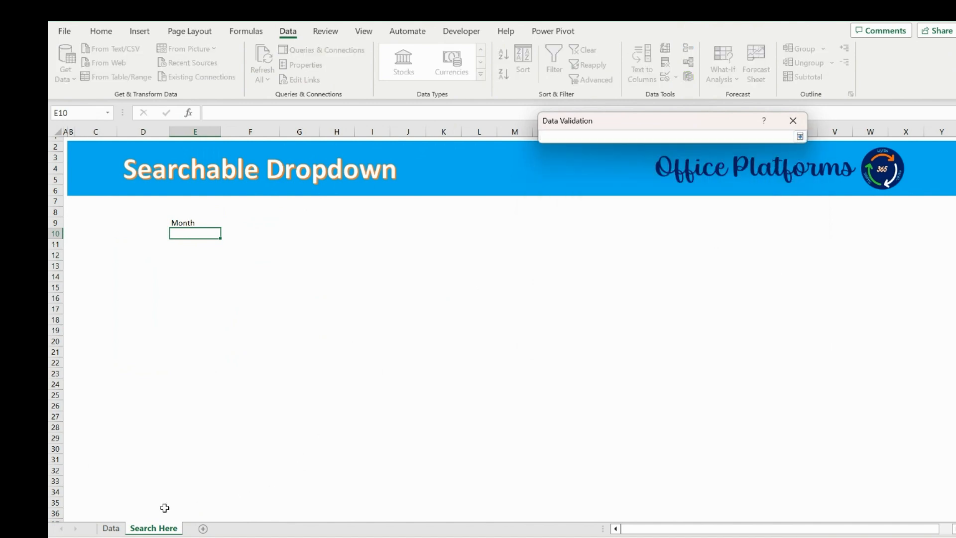
left_click(110, 528)
left_click(253, 244)
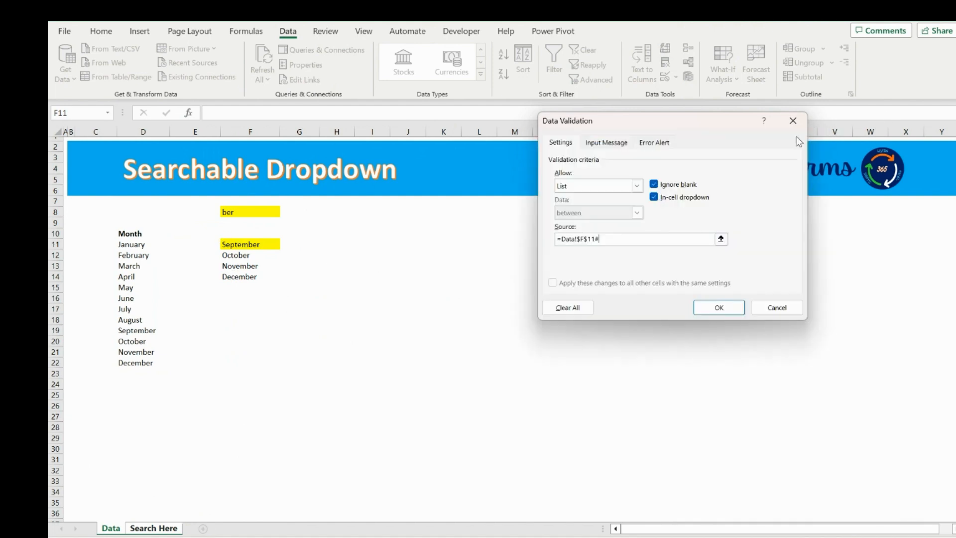
left_click(709, 306)
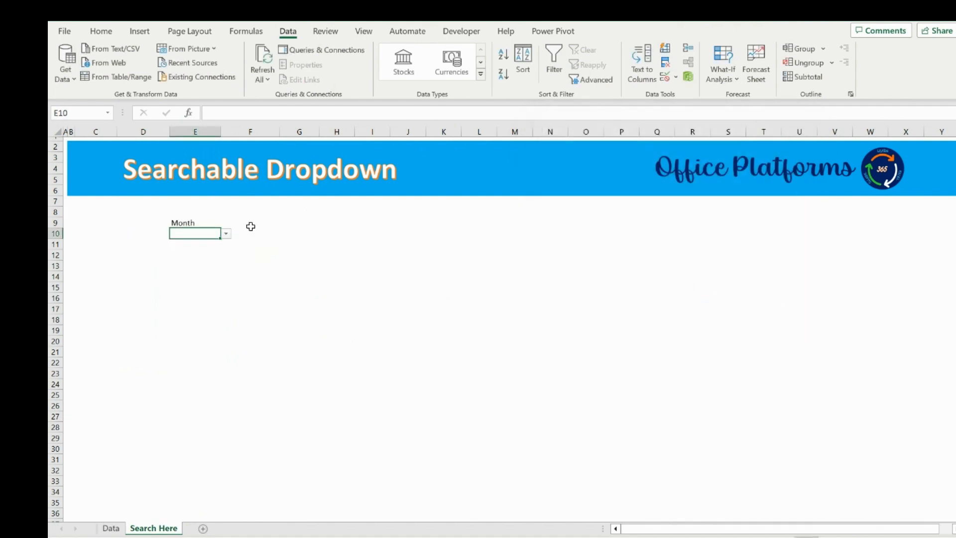
Try entering jan in the month cell E10.
left_click(226, 233)
left_click(201, 235)
type("jan")
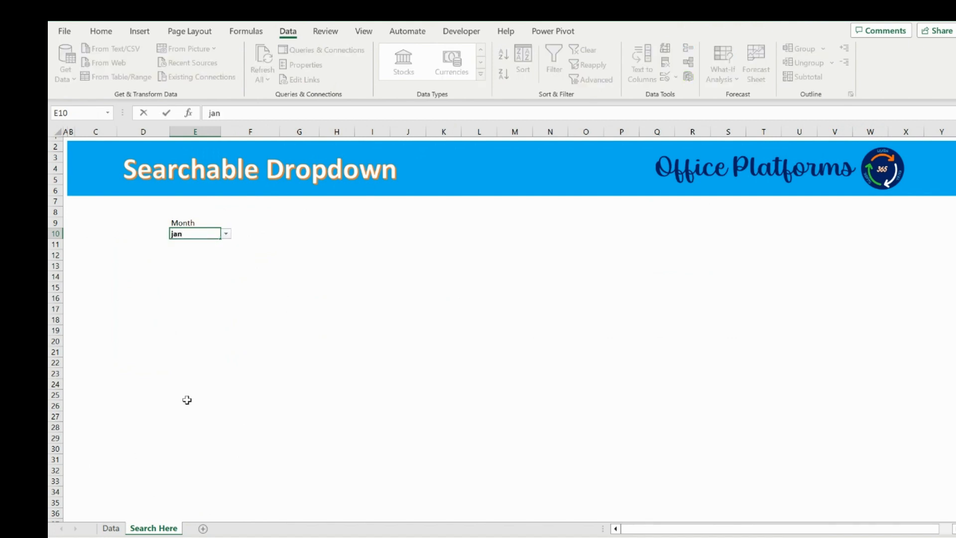
left_click(227, 241)
left_click(515, 315)
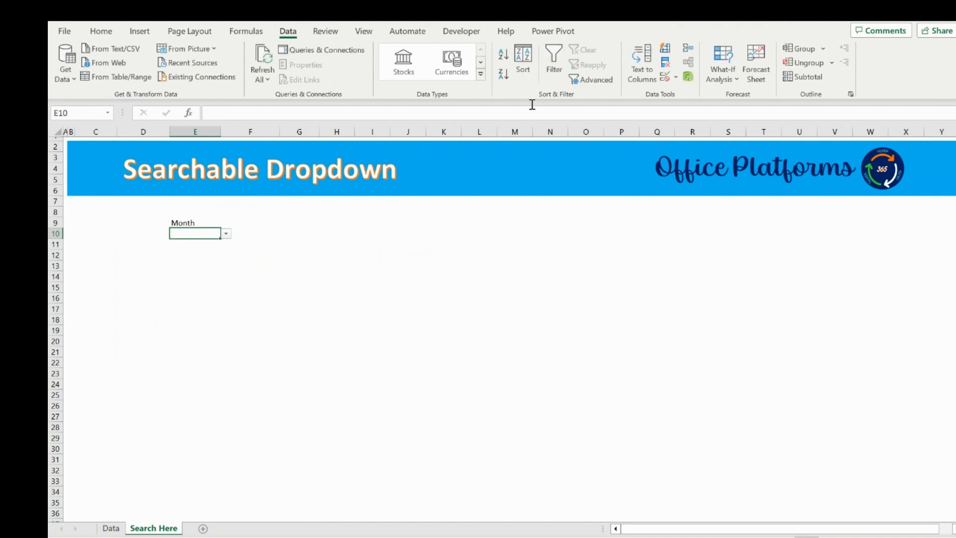
Turn off the error alert in E10's data validation settings.
left_click(675, 78)
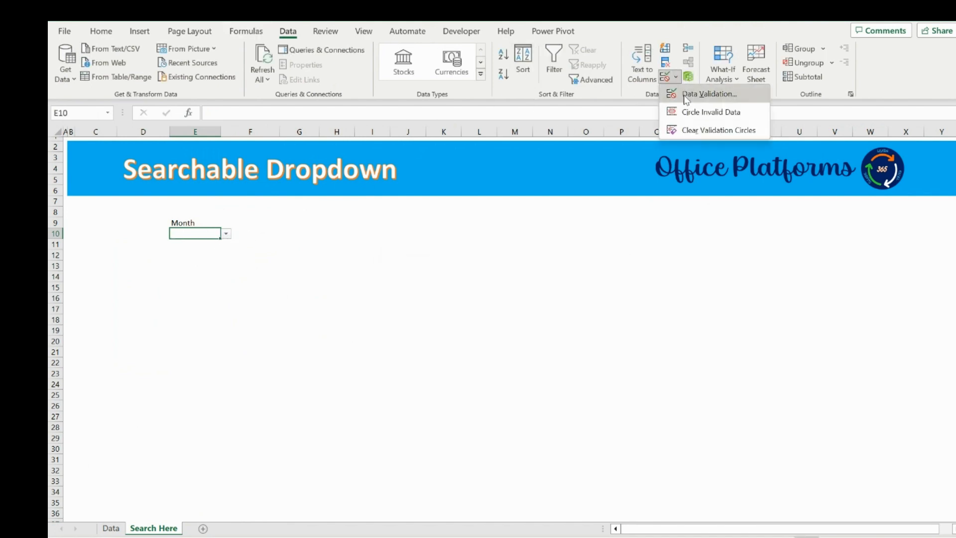
left_click(700, 92)
left_click(654, 143)
left_click(572, 160)
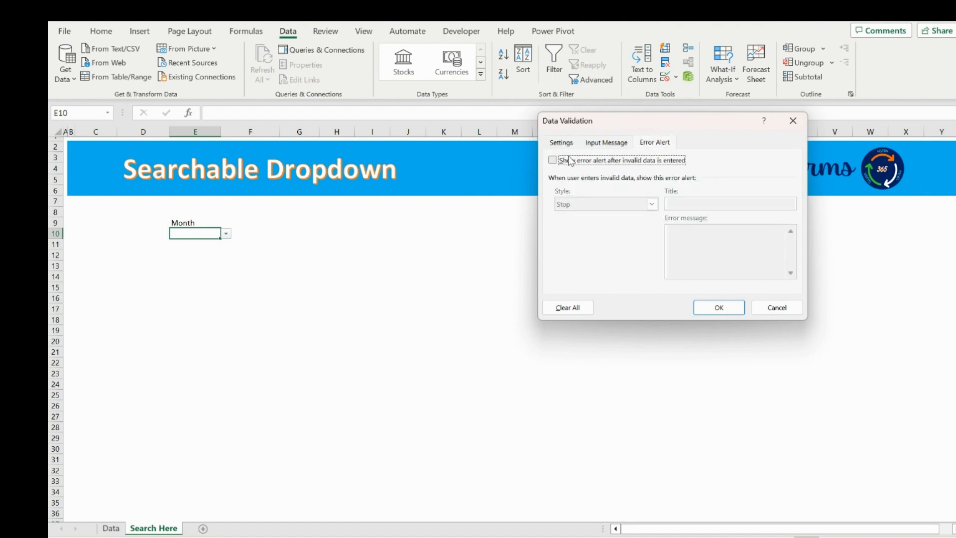
left_click(718, 307)
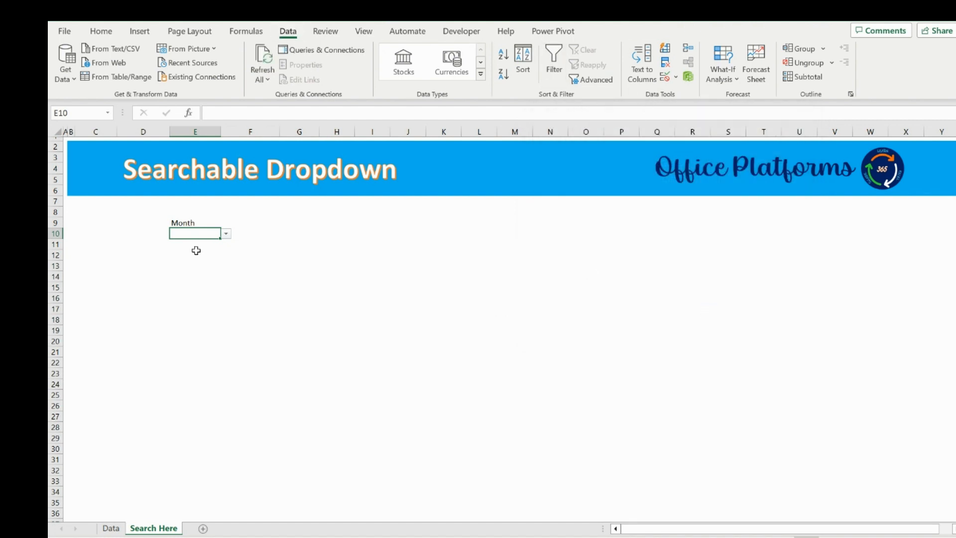
Enter jan in E10 and open its dropdown list.
type("jan")
left_click(226, 234)
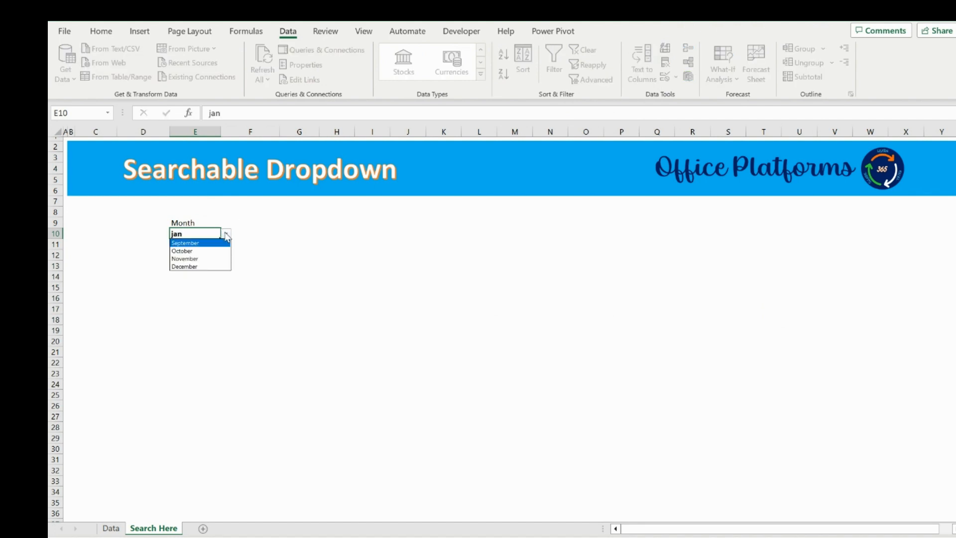
left_click(195, 233)
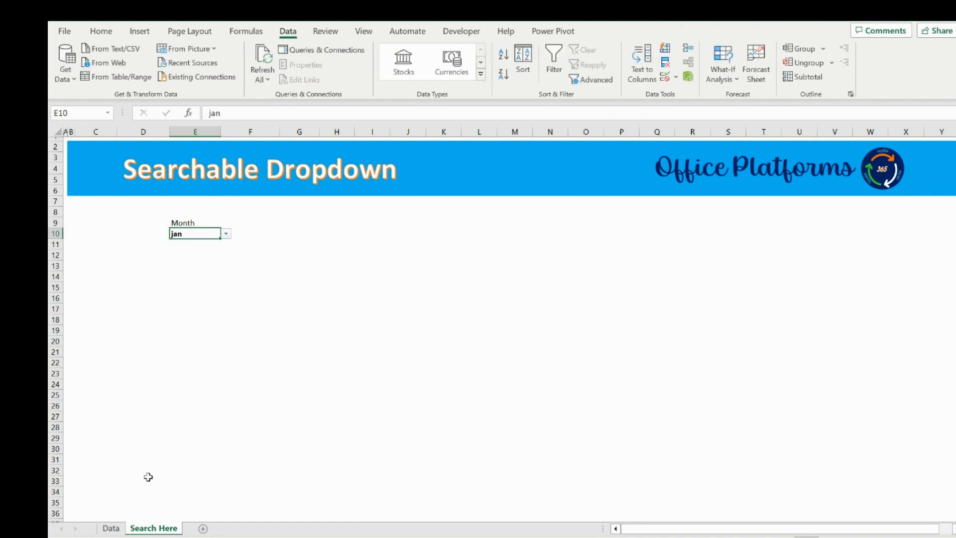
On the Data sheet, replace F8 in the F11 SEARCH formula with the Search Here sheet's cell E10.
left_click(110, 527)
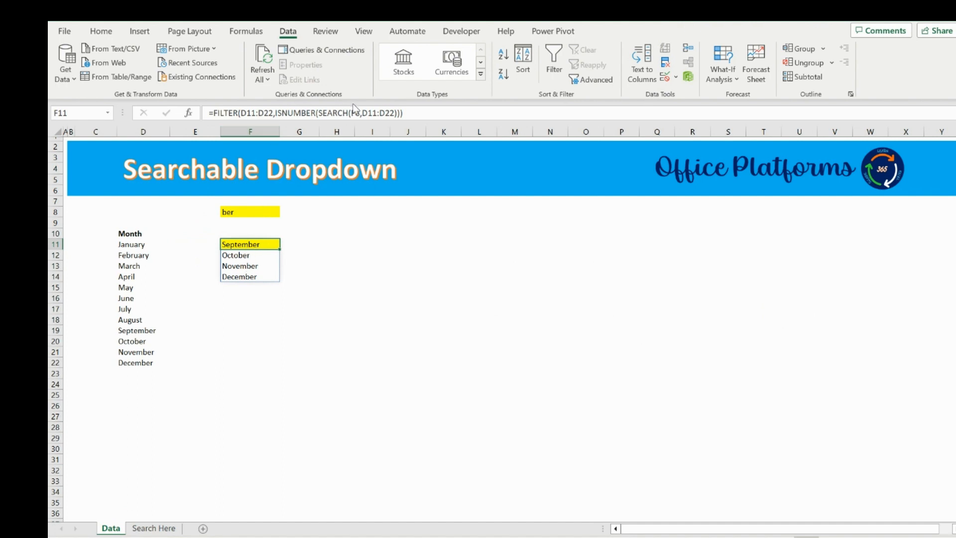
left_click(378, 111)
key("BackSpace")
key("BackSpace")
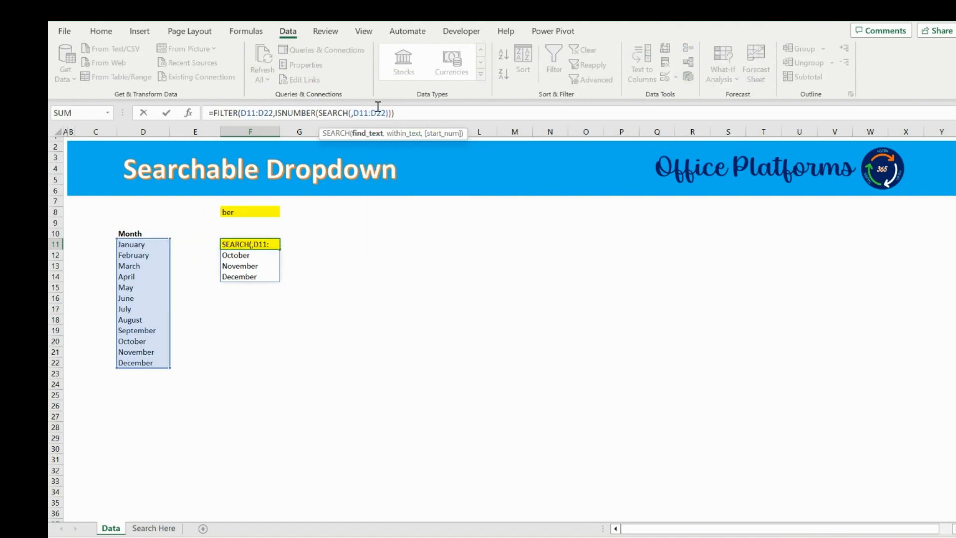
left_click(154, 529)
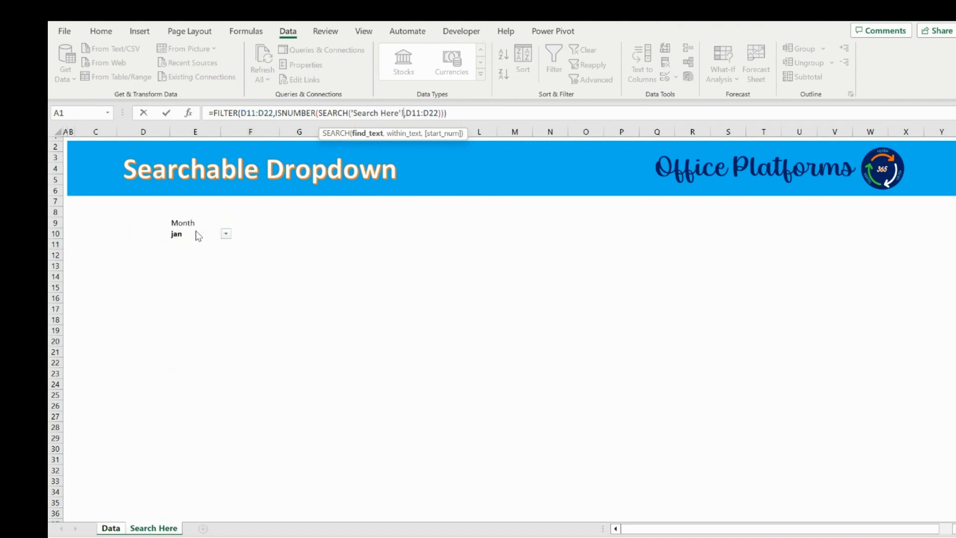
left_click(201, 297)
key("Up")
key("Up")
key("Up")
key("Up")
key("Up")
key("Up")
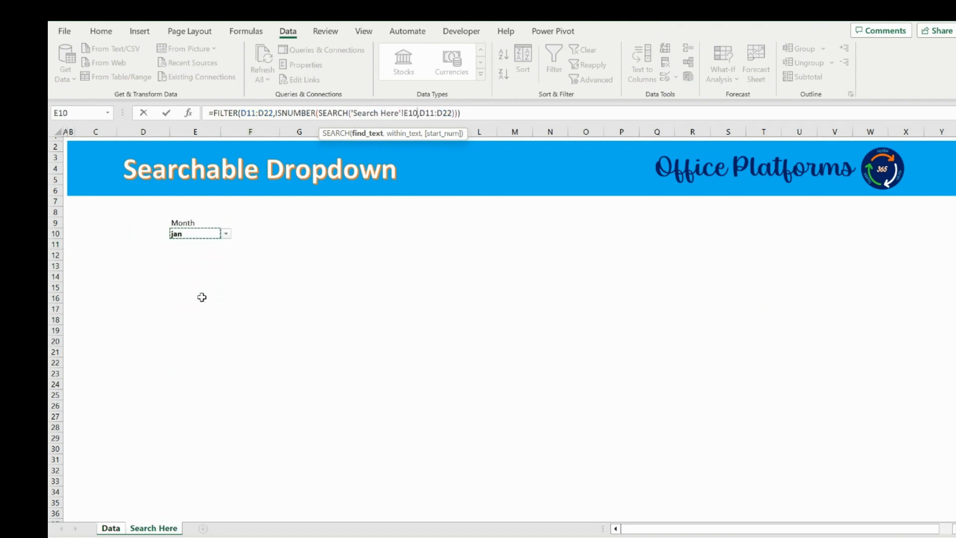
key("Return")
On the Search Here sheet, type Feb in E10 and pick February from the dropdown.
left_click(153, 528)
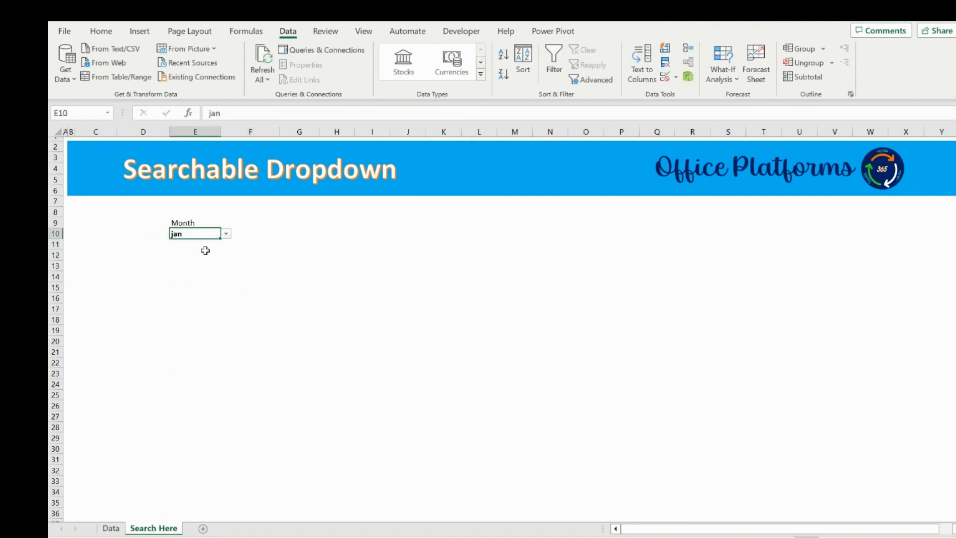
type("Feb")
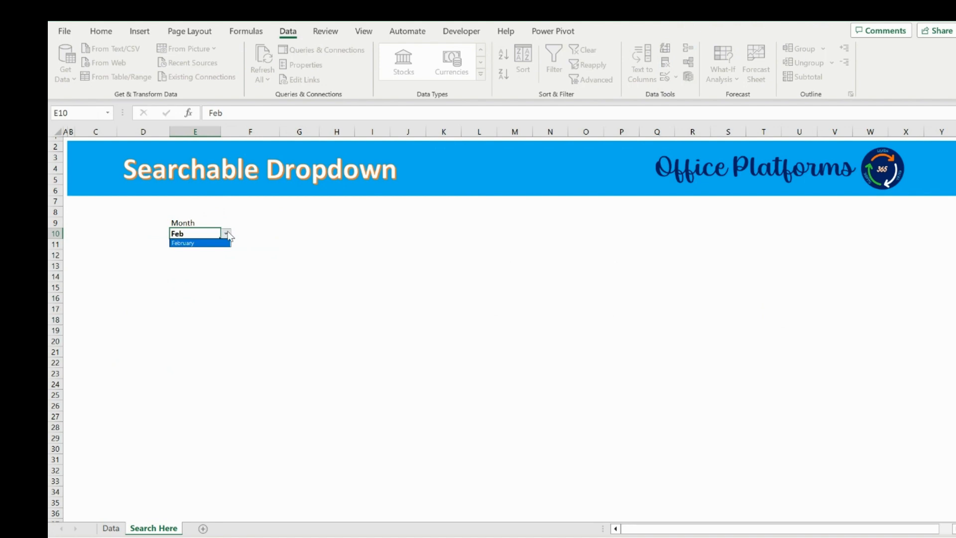
left_click(216, 244)
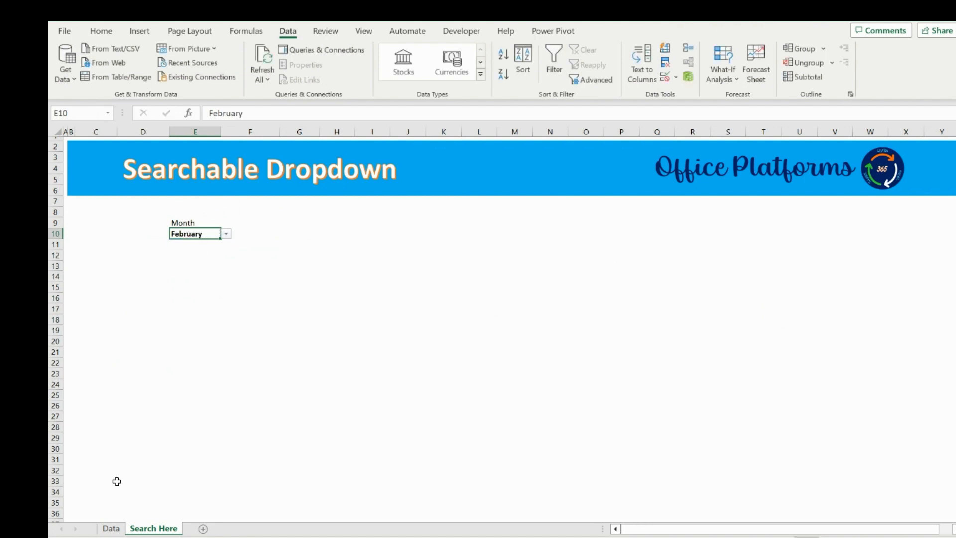
Add "No Data Found" as FILTER's if_empty argument in the F11 formula on the Data sheet.
left_click(111, 528)
left_click(260, 244)
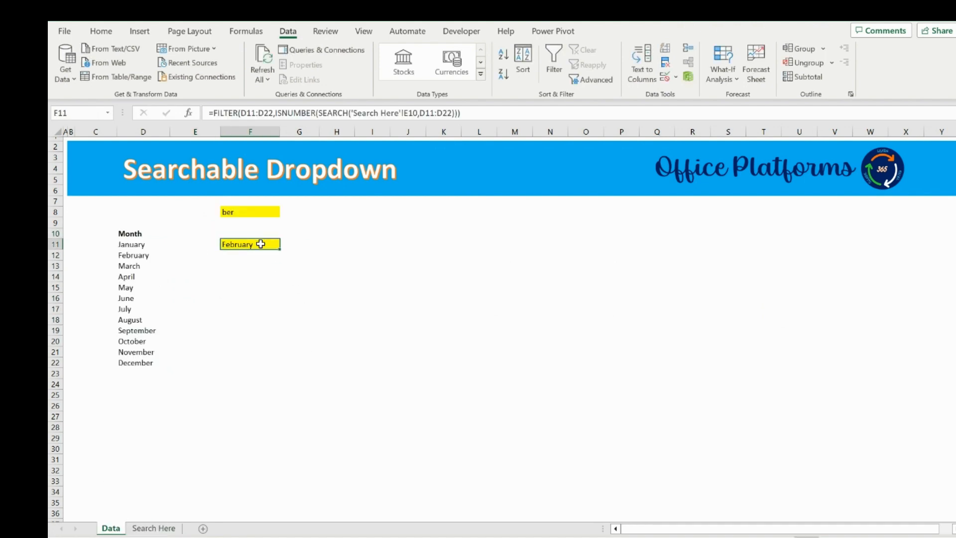
left_click(476, 113)
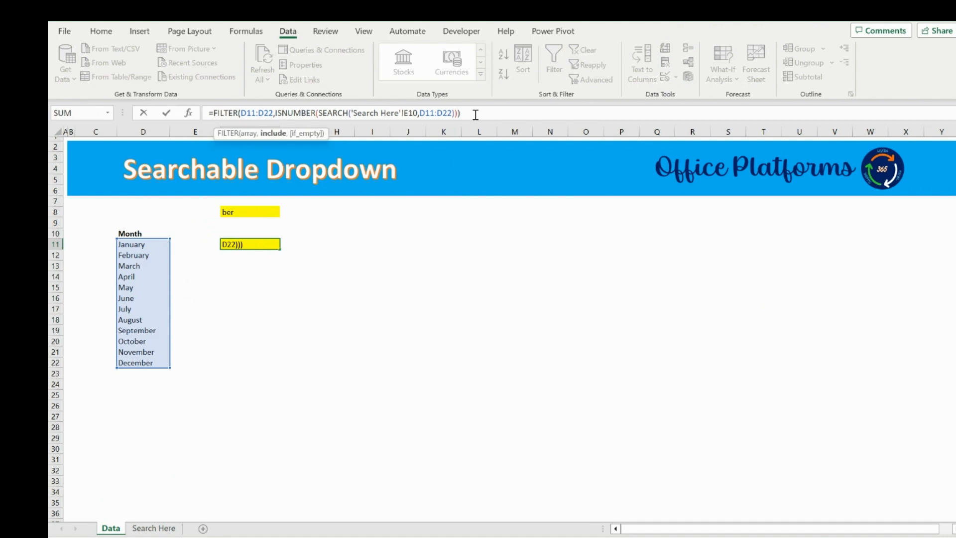
type(",\"No Data")
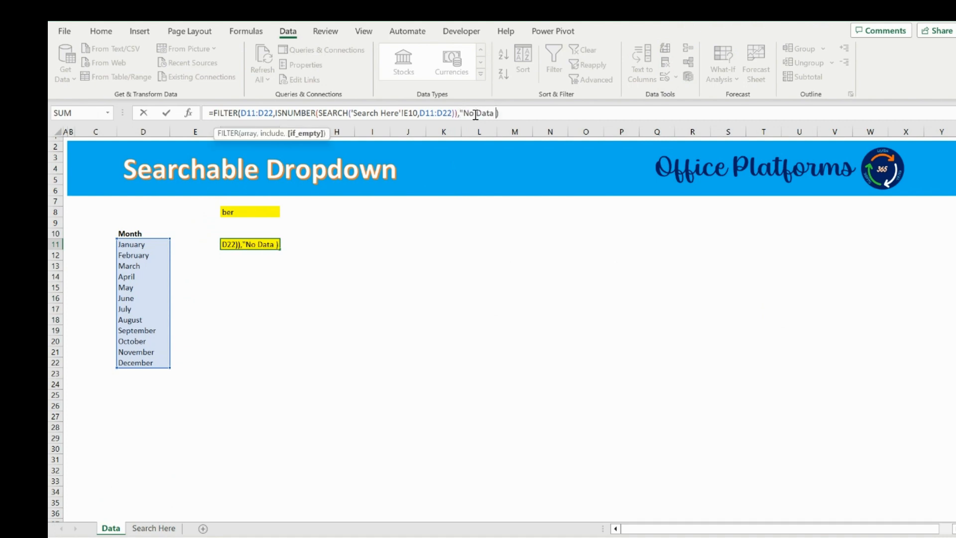
type(" Found\"")
key("BackSpace")
type("\"")
key("Return")
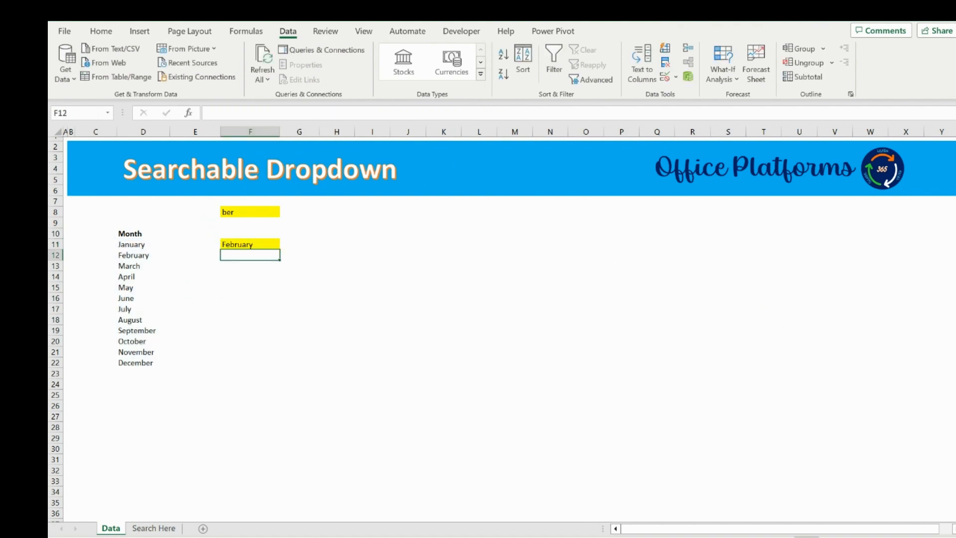
On the Search Here sheet, enter 123 in E10 and pick No Data Found from its dropdown list.
left_click(154, 528)
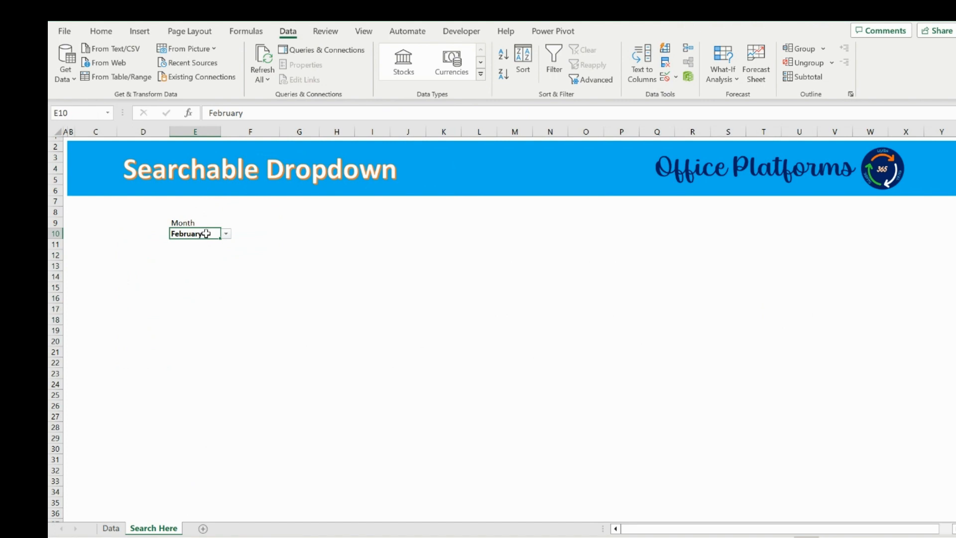
type("123")
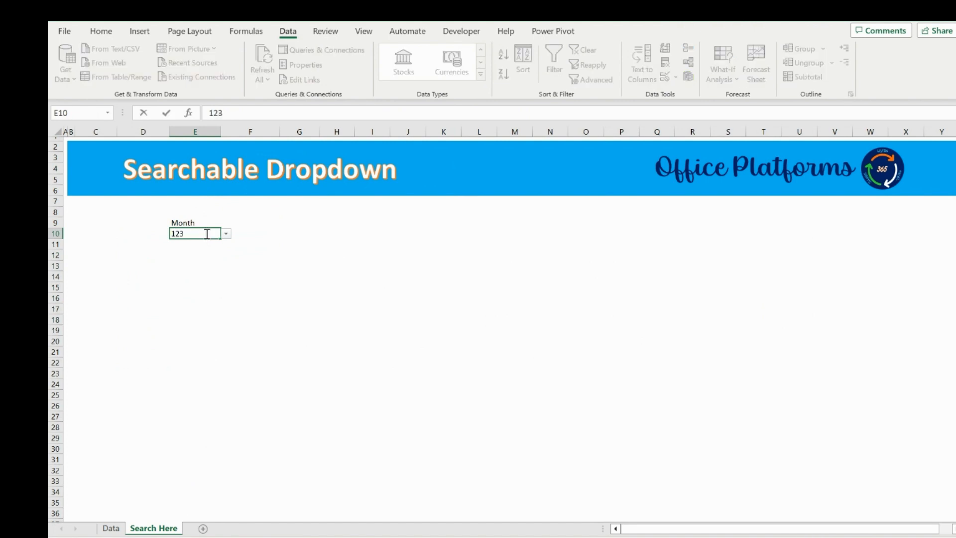
left_click(226, 235)
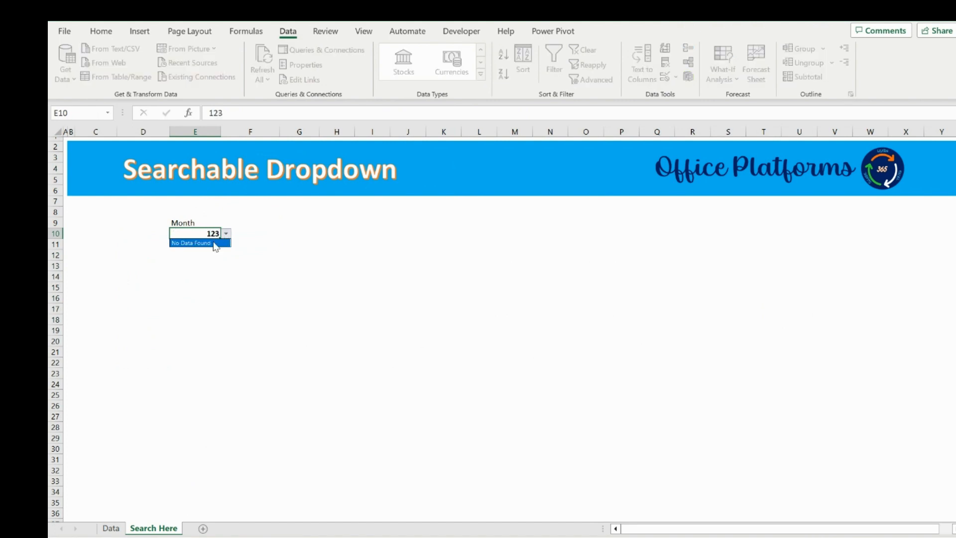
left_click(217, 243)
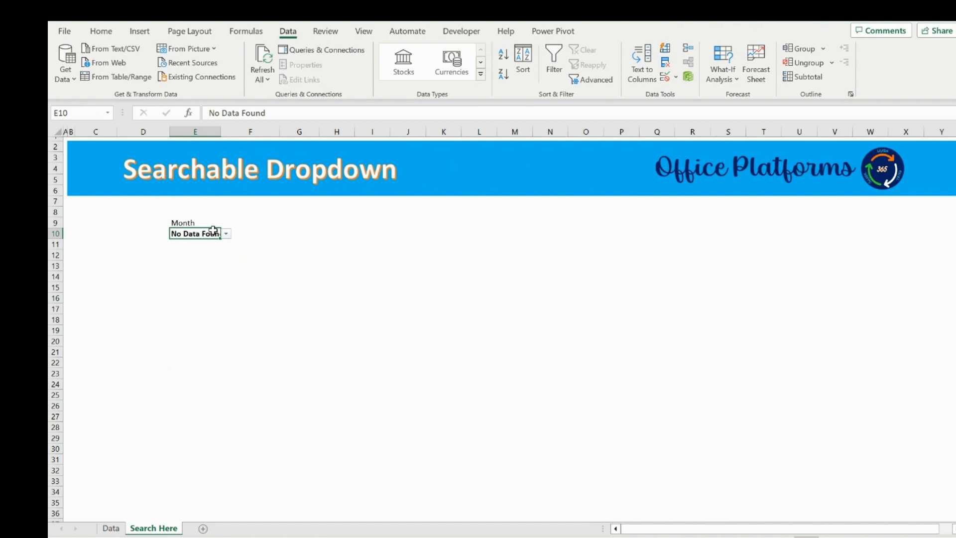
Add the input message "Type to search to get the required Drop Downs" to E10's data validation.
left_click(687, 77)
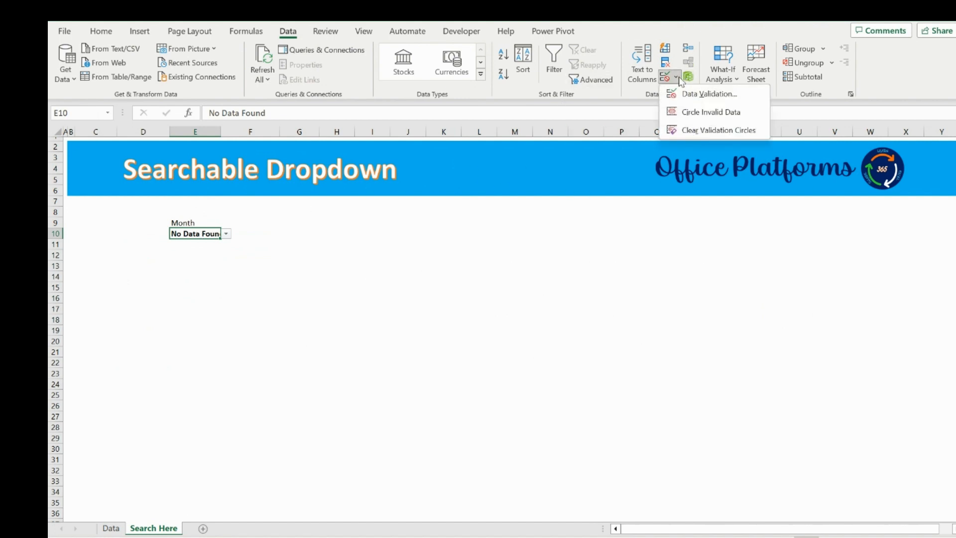
left_click(690, 93)
left_click(617, 143)
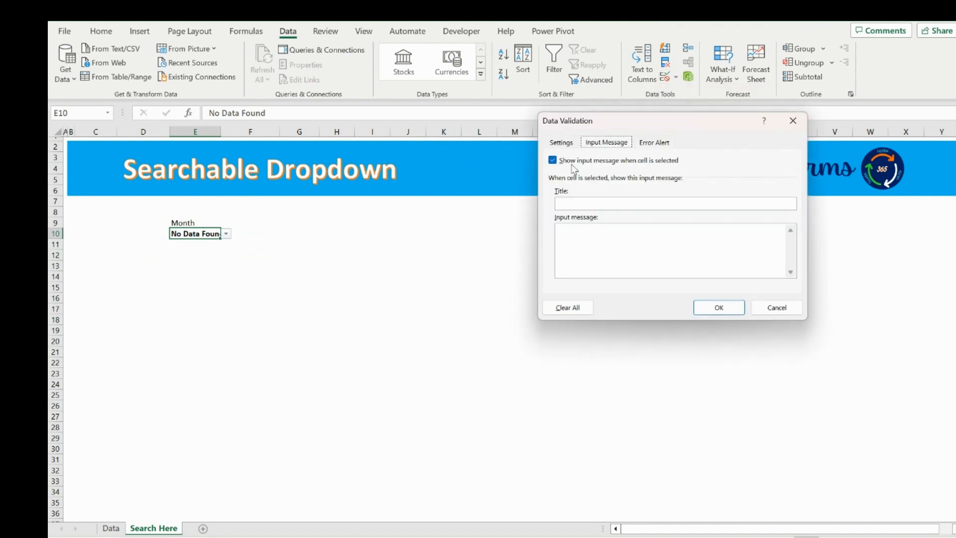
left_click(588, 245)
type("Type to search from the av")
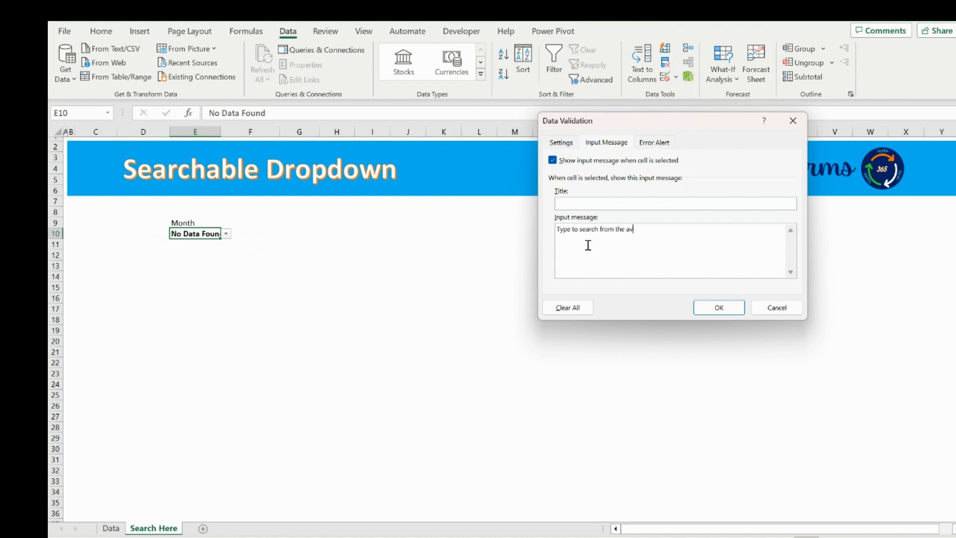
key("BackSpace")
key("BackSpace")
key("BackSpace")
key("BackSpace")
key("BackSpace")
key("BackSpace")
key("BackSpace")
type("he get the required Drop Down")
left_click(717, 307)
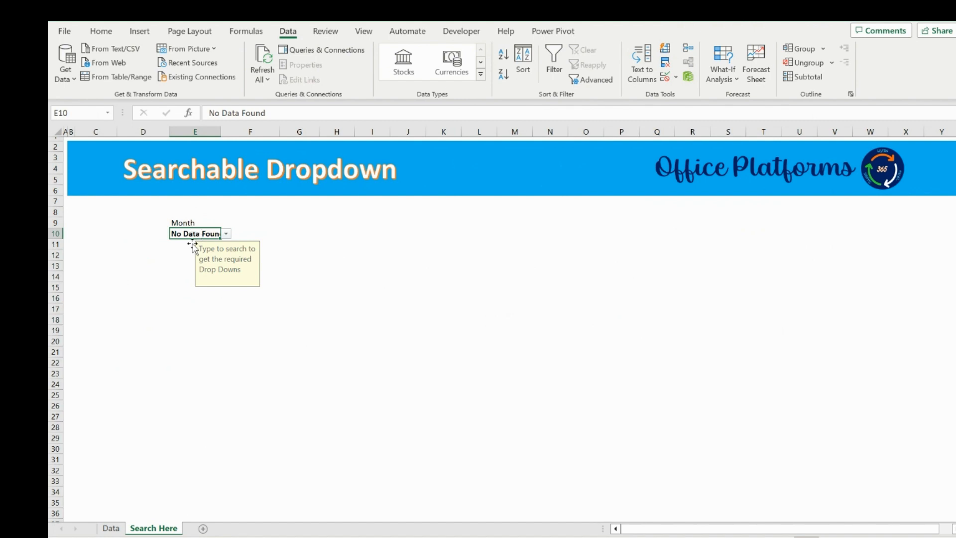
Enter r in E10 and open its dropdown list of matching months.
left_click(227, 233)
left_click(229, 235)
type("r")
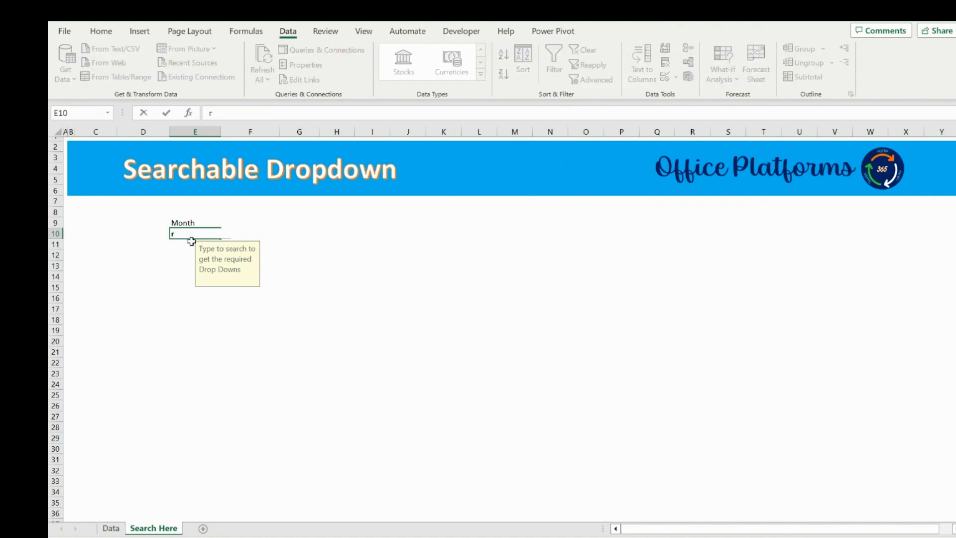
key("Tab")
left_click(202, 233)
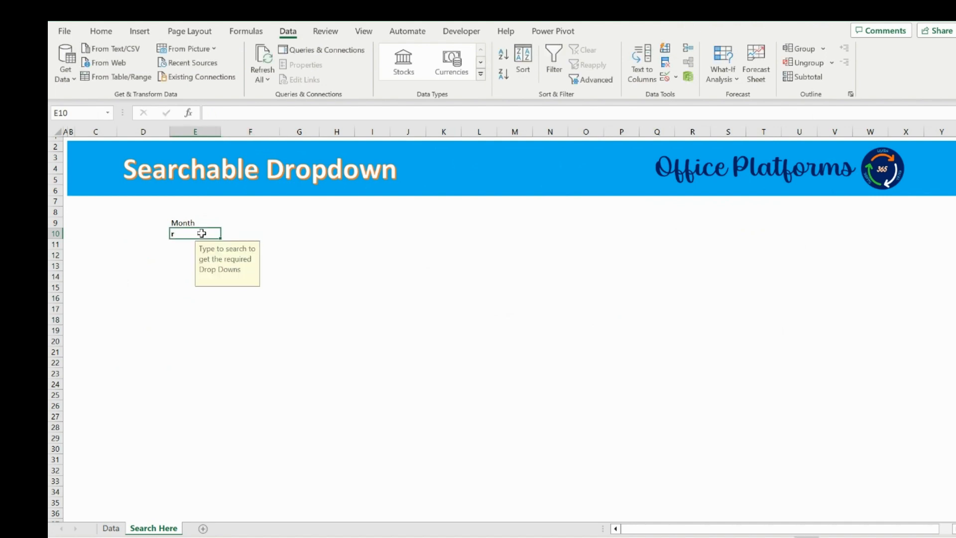
left_click(228, 234)
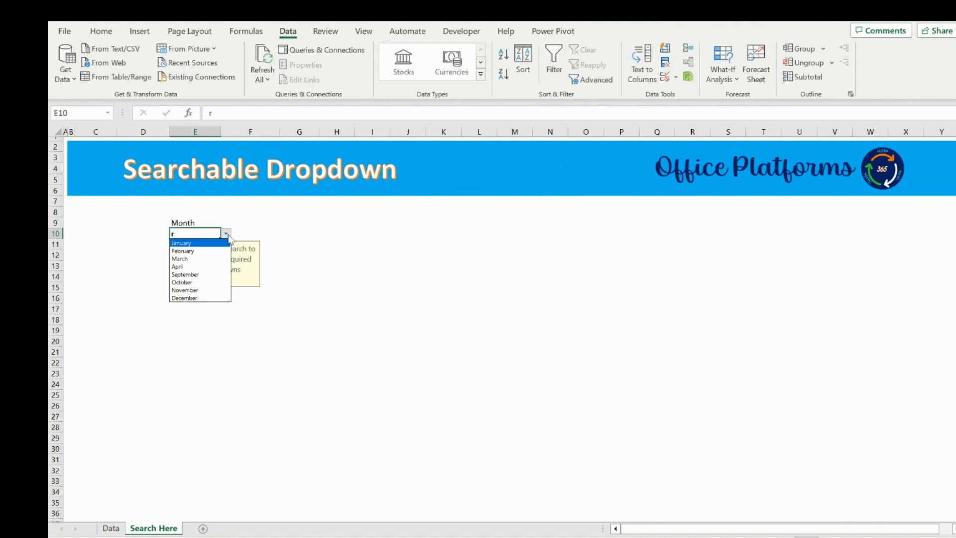
left_click(197, 236)
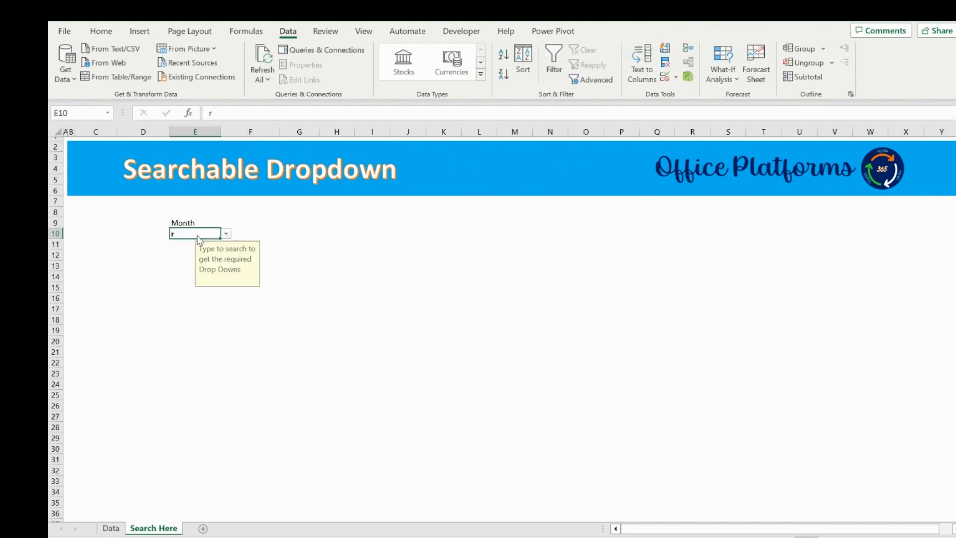
Enter A in E10 and open its dropdown list.
type("A")
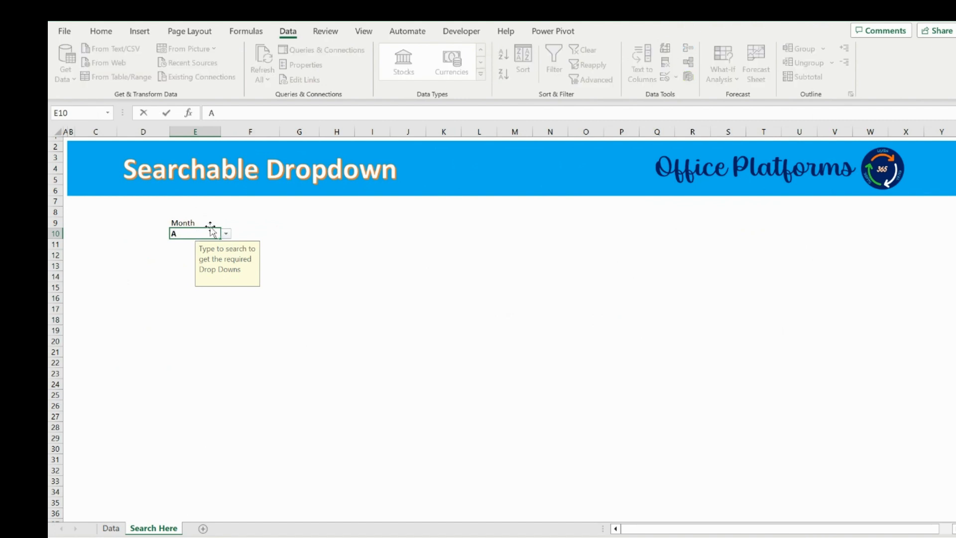
left_click(225, 234)
left_click(194, 235)
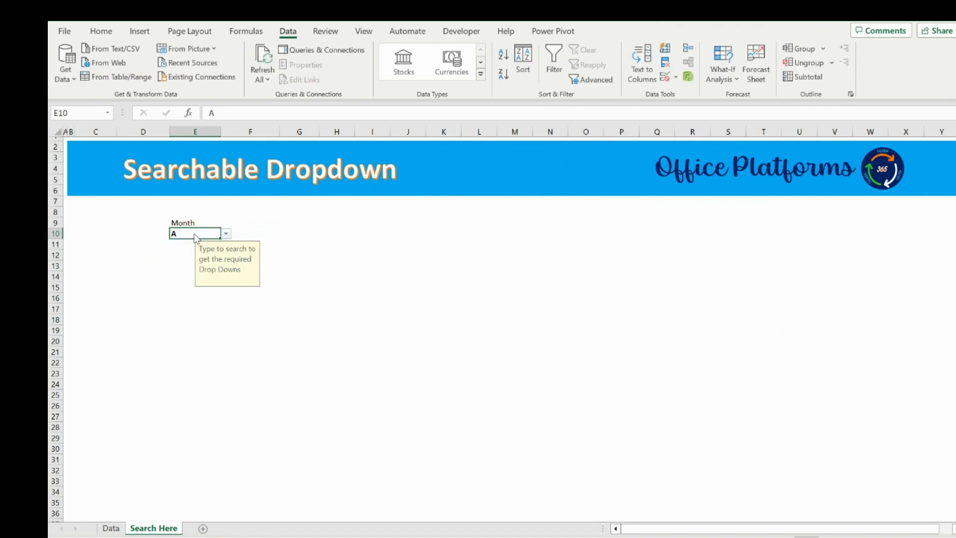
key("Delete")
type("A")
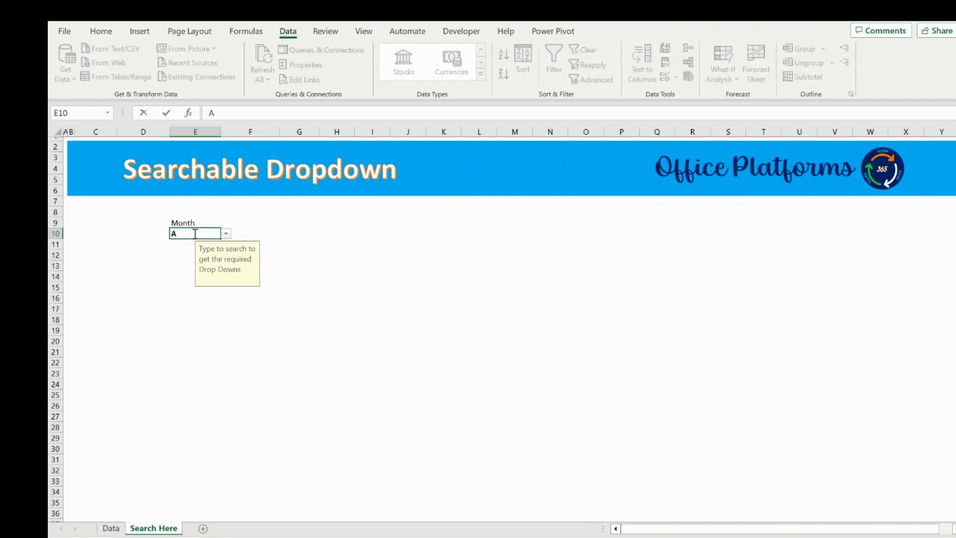
key("Tab")
left_click(194, 232)
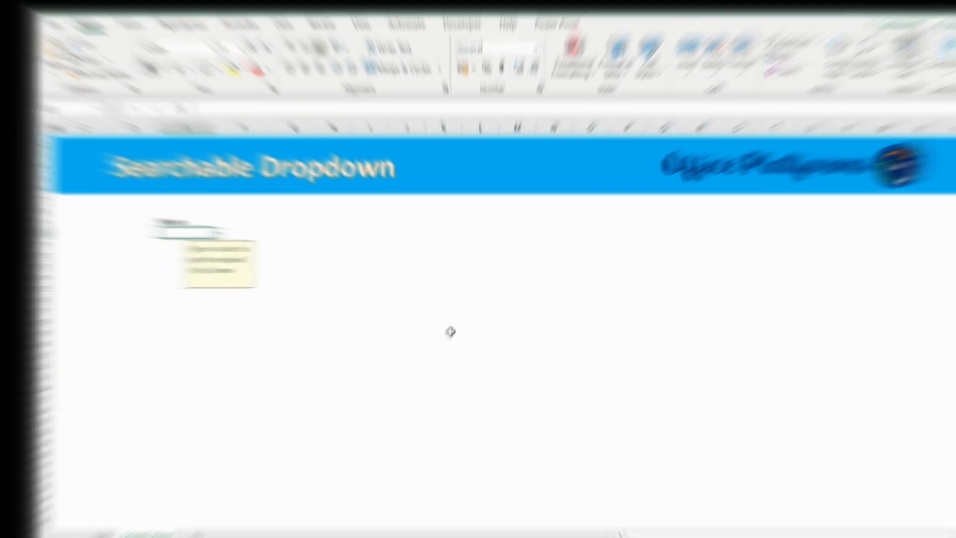
Fill E10 with yellow and make its text bold.
left_click(241, 75)
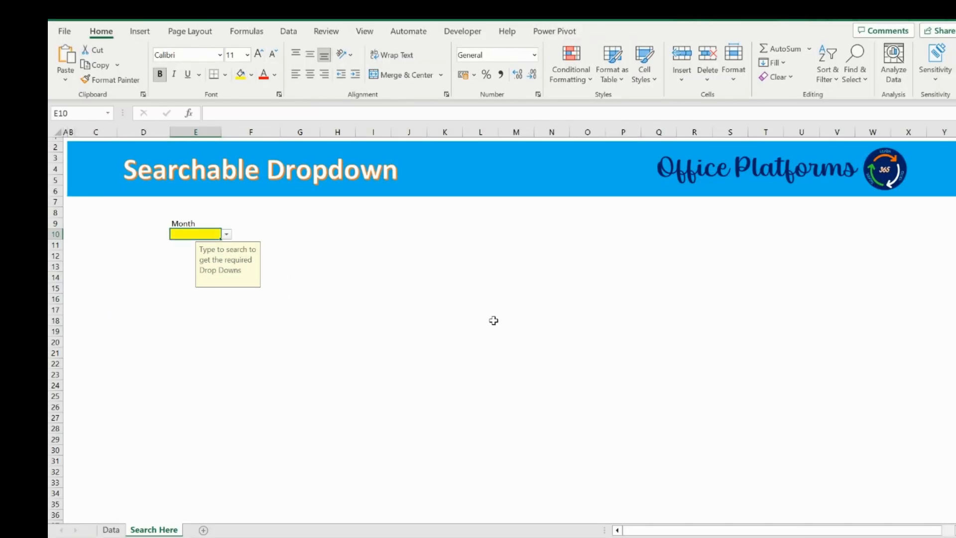
left_click(458, 236)
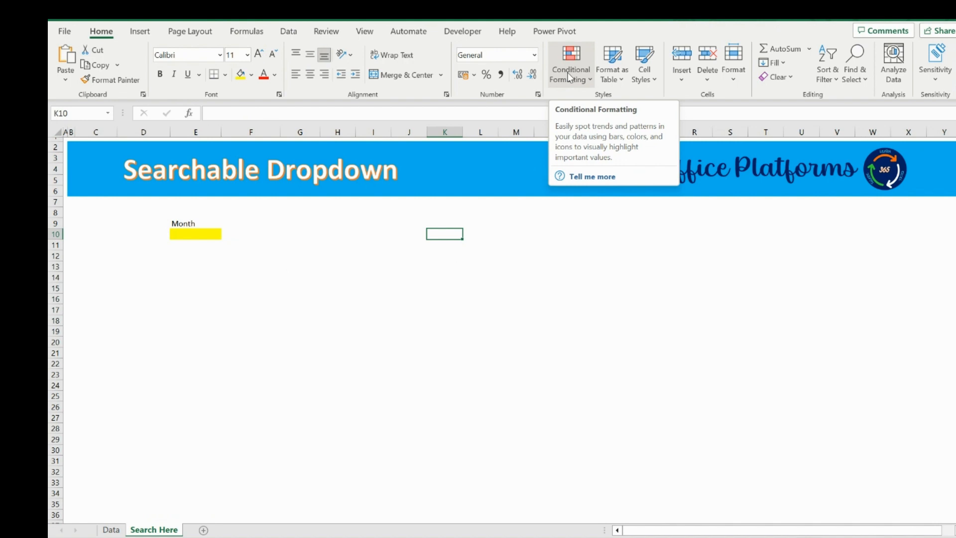
left_click(191, 235)
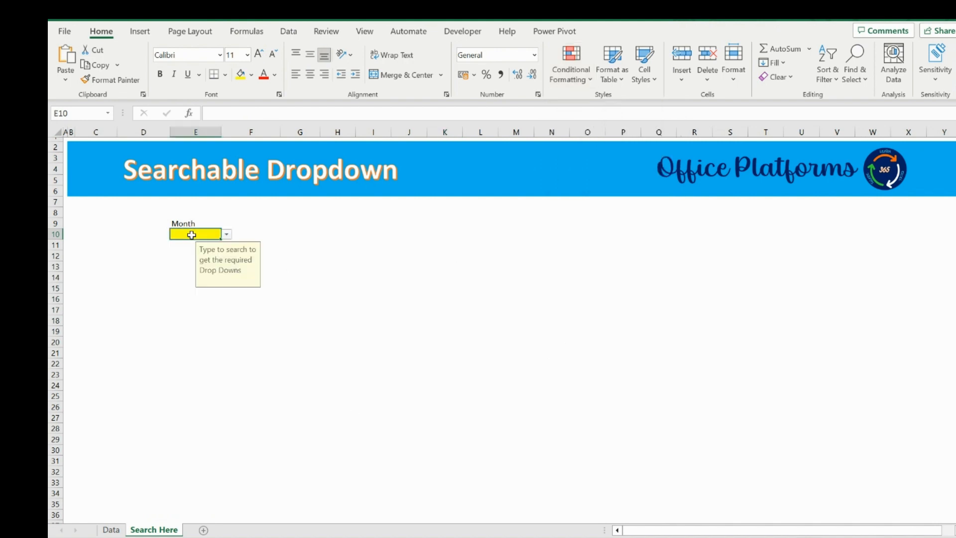
key("ctrl+b")
Examine the spilled FILTER results from F11 on the Data sheet against the Search Here input cell.
left_click(111, 529)
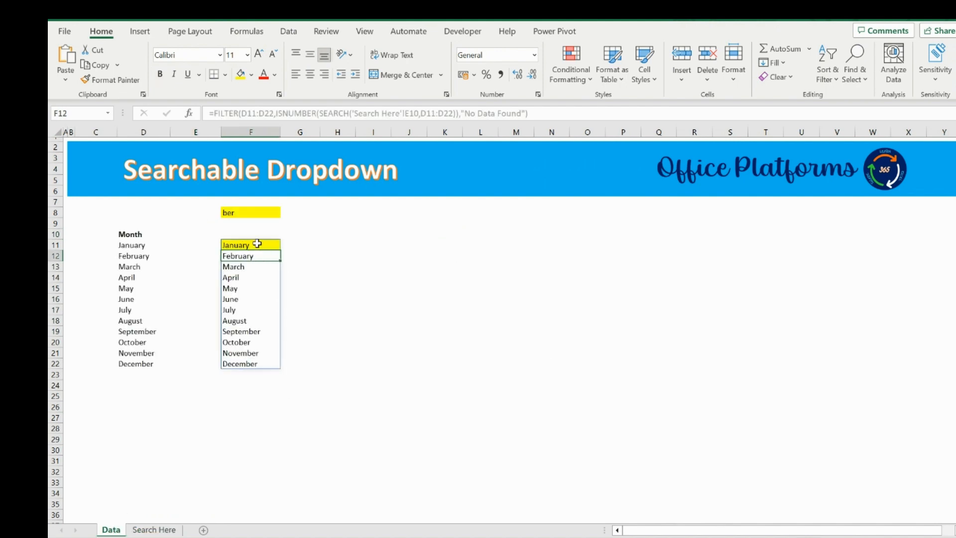
left_click_drag(258, 245, 258, 365)
left_click(154, 530)
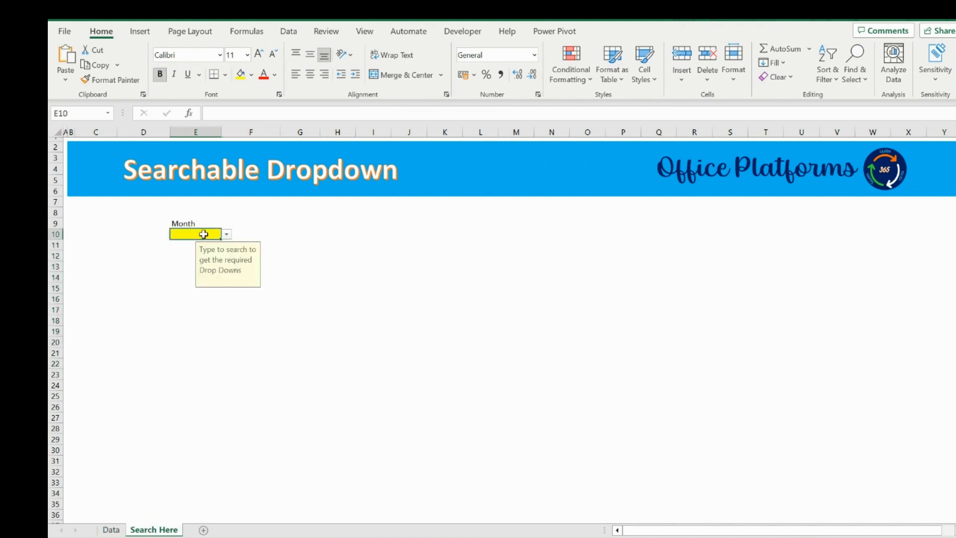
left_click(111, 530)
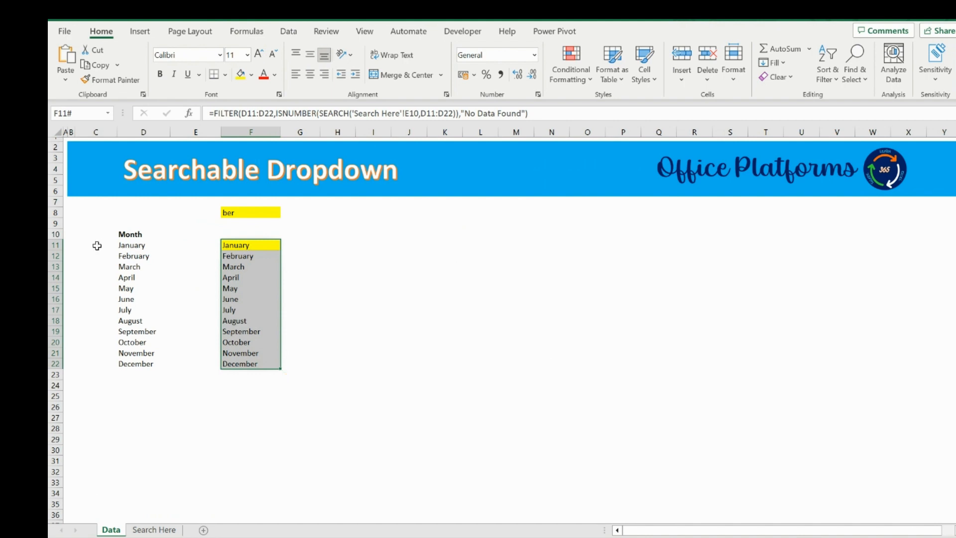
left_click(124, 245)
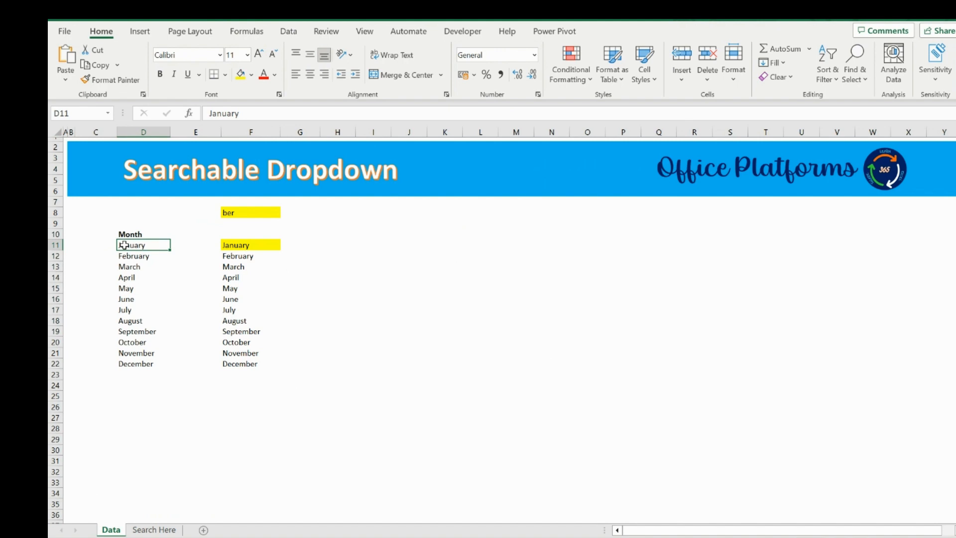
Enter A in E10 on the Search Here sheet and return to the Data sheet.
left_click(154, 529)
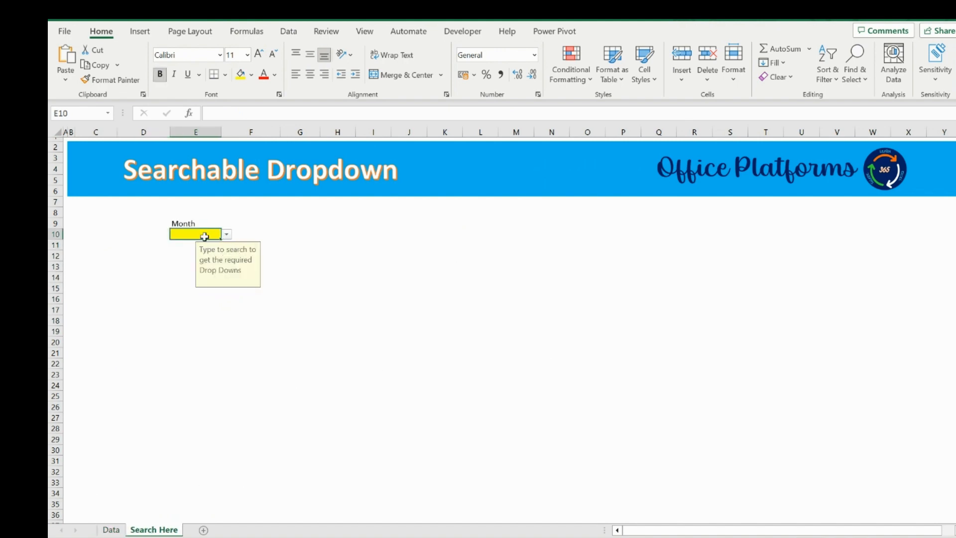
type("A")
key("Tab")
left_click(204, 236)
key("ctrl+Page_Up")
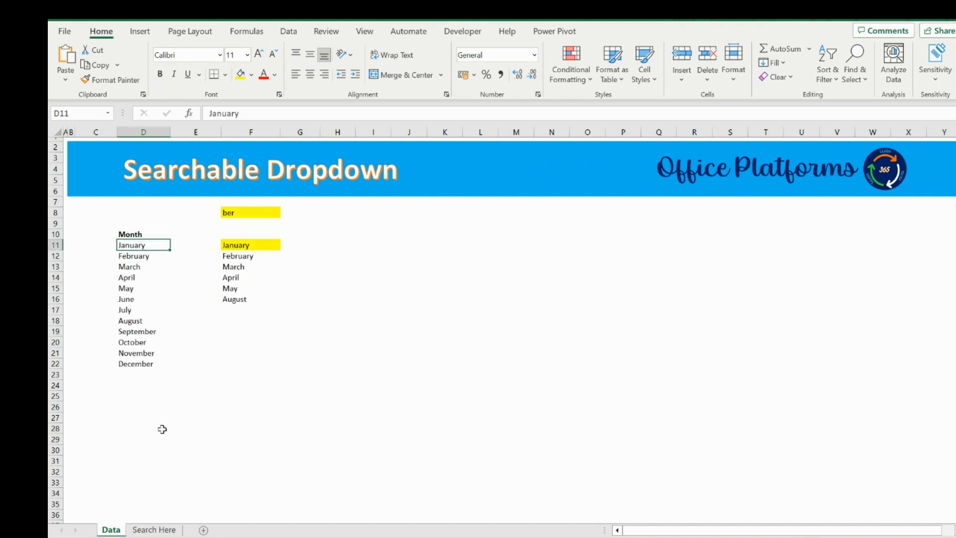
Examine the filtered spill range starting at F11 on the Data sheet.
left_click_drag(241, 245, 244, 298)
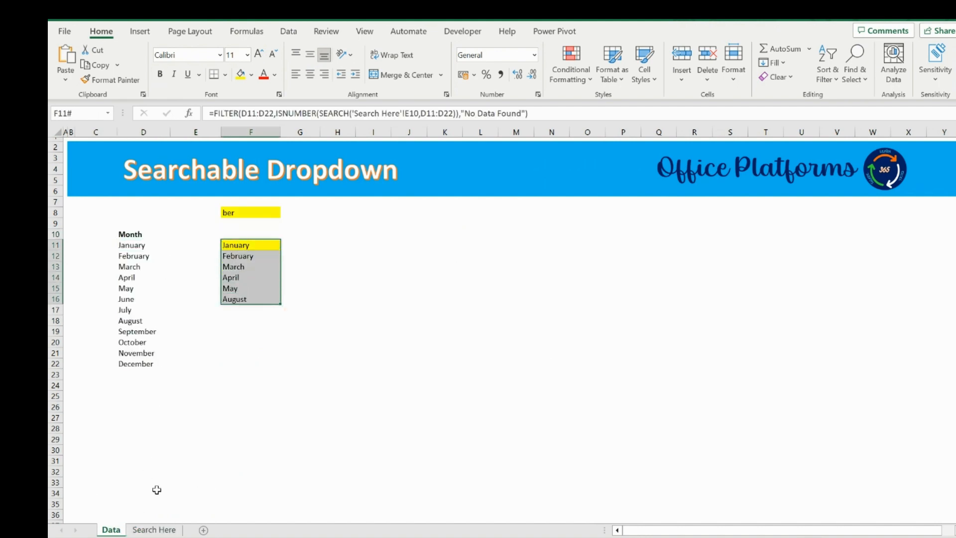
left_click(150, 530)
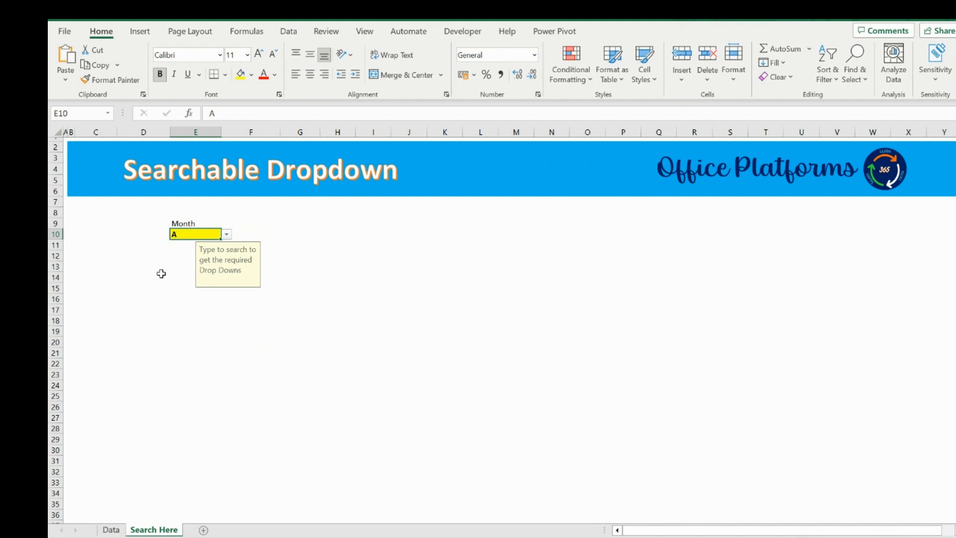
left_click(110, 530)
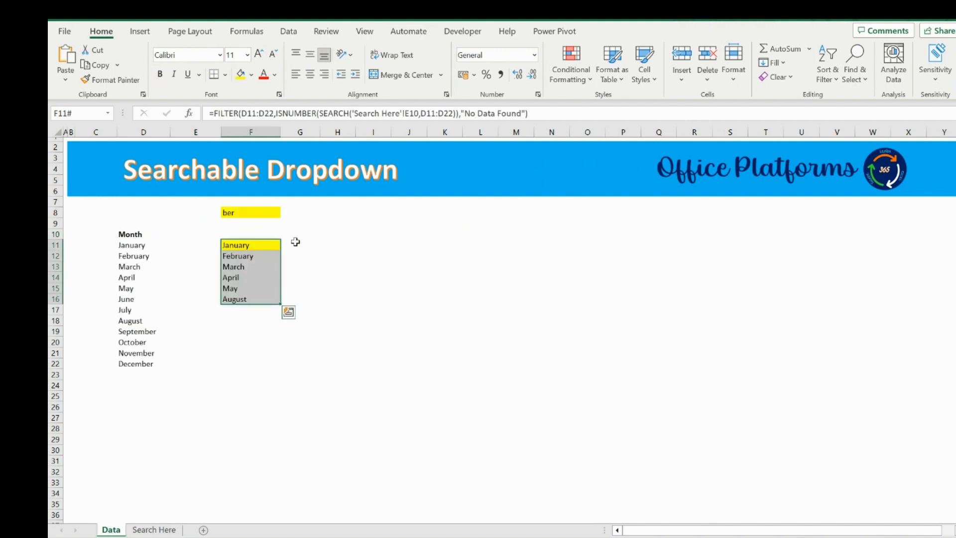
left_click(447, 244)
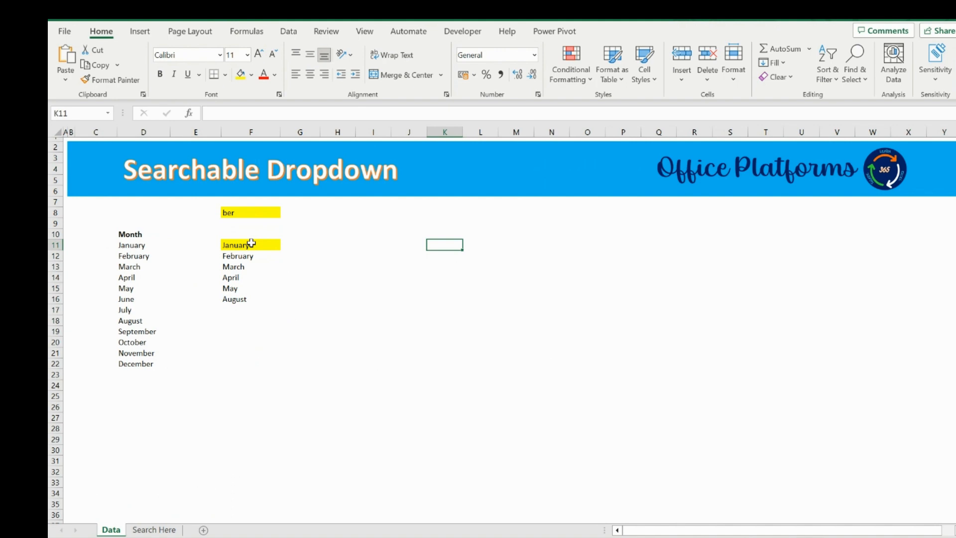
type("A")
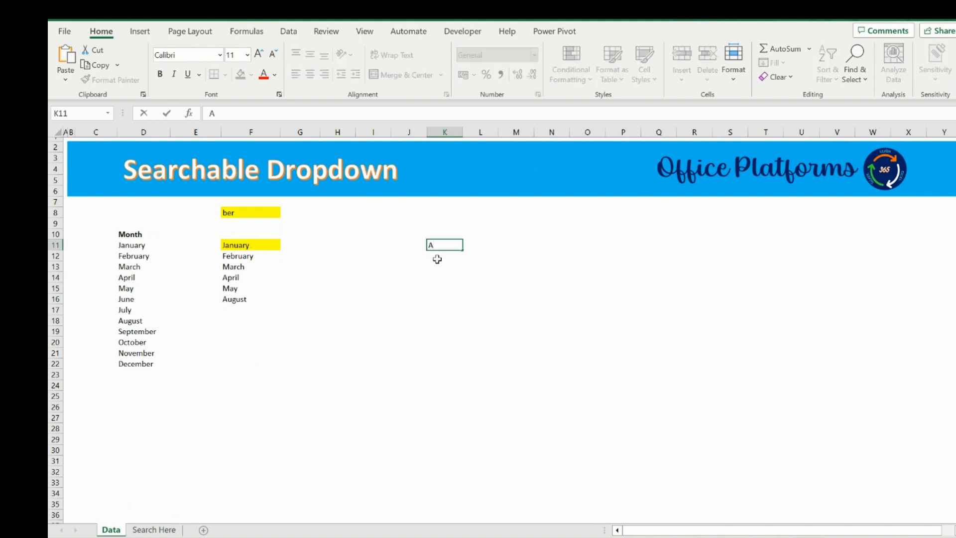
type("<>Jan")
key("Return")
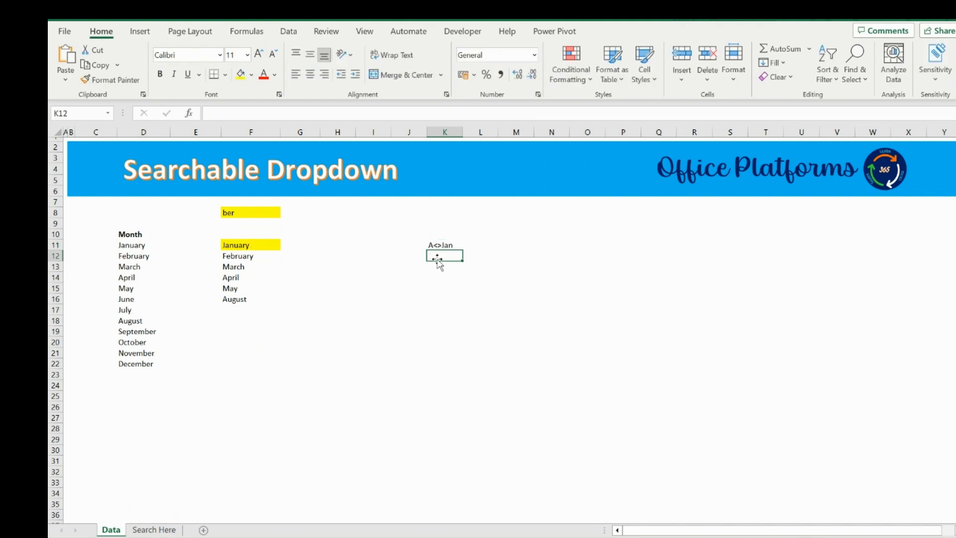
key("Up")
key("Delete")
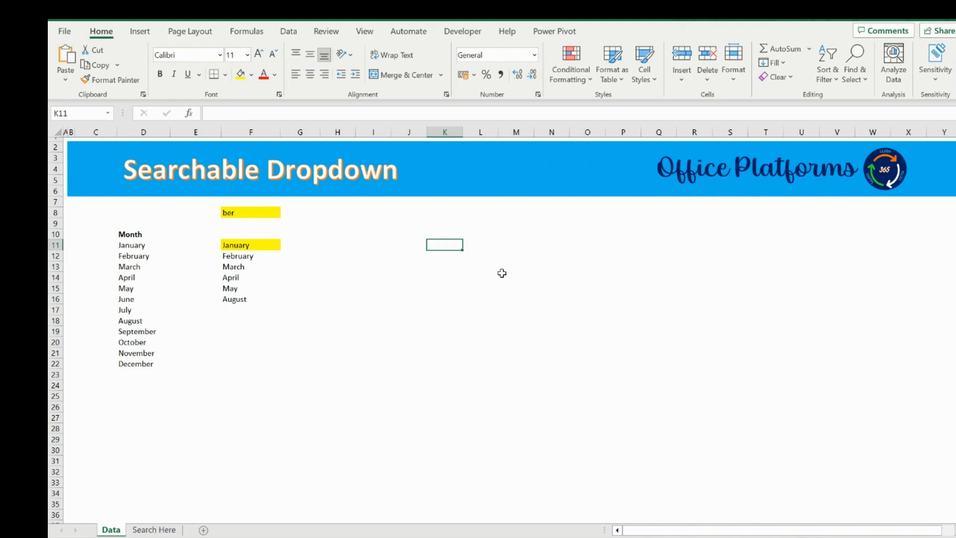
Enter A in K11 on the Data sheet and a MATCH formula in L11 looking up K11 in the F11# spill range.
type("A")
key("Tab")
type("=mat")
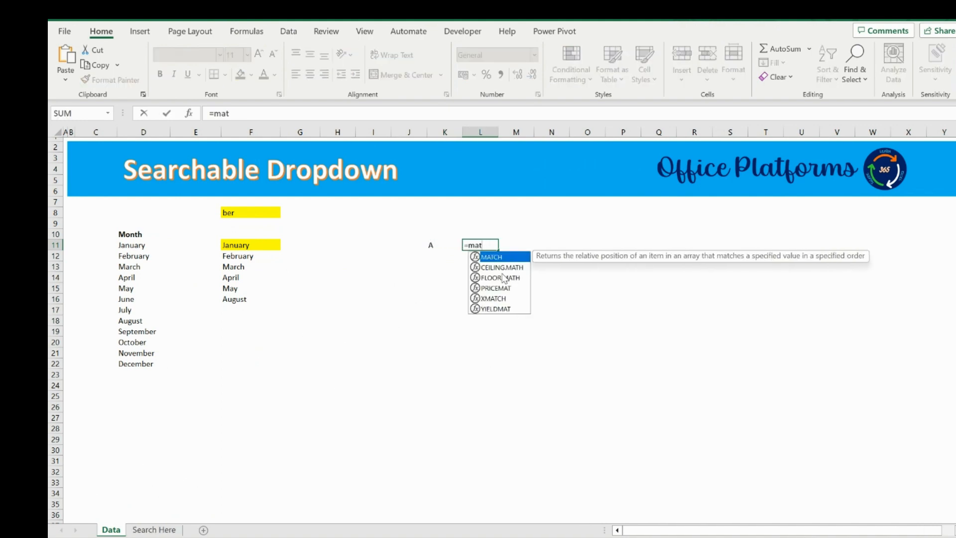
key("Tab")
key("Left")
type(",")
key("Left")
key("Left")
key("Left")
key("Left")
key("Left")
key("Left")
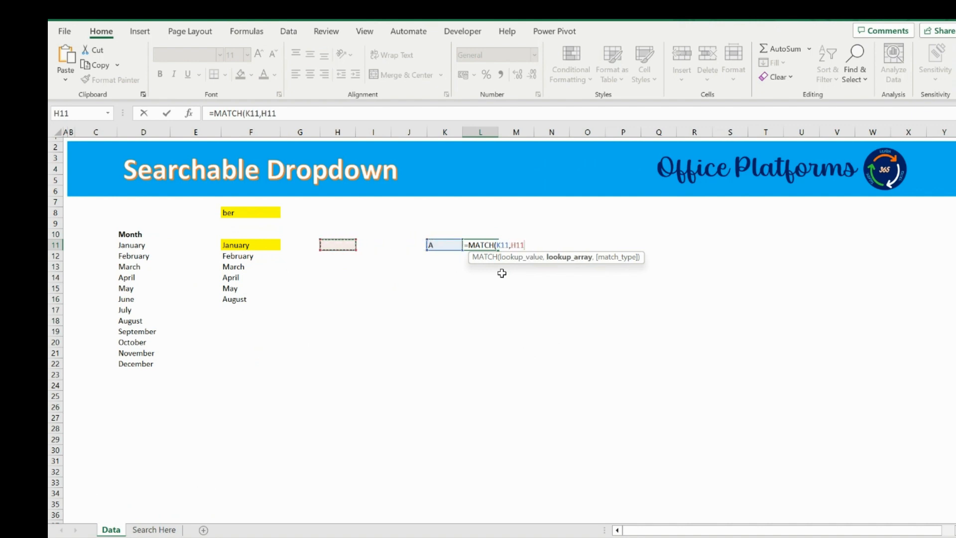
type("#")
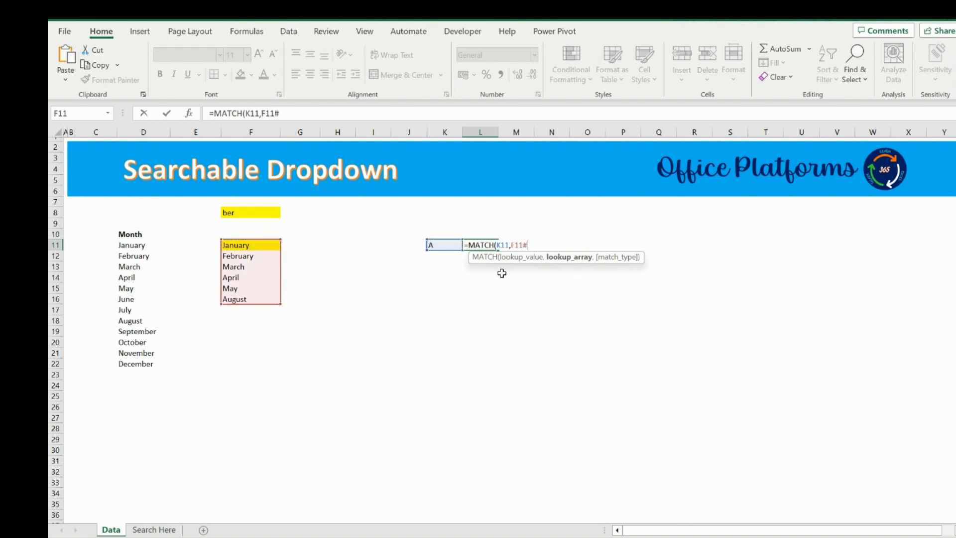
type(")")
key("ctrl+Return")
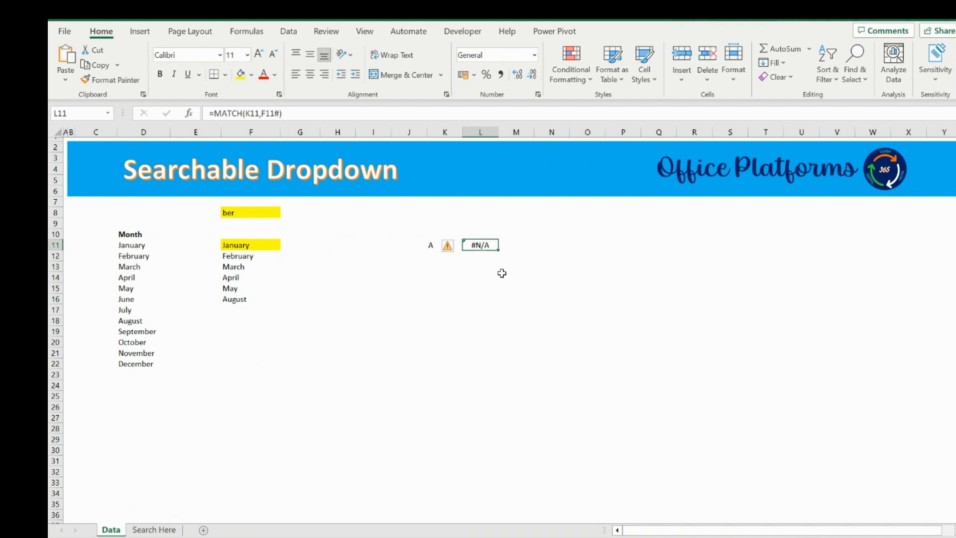
Change K11 to January, then clear the test cells K11 and L11.
key("Left")
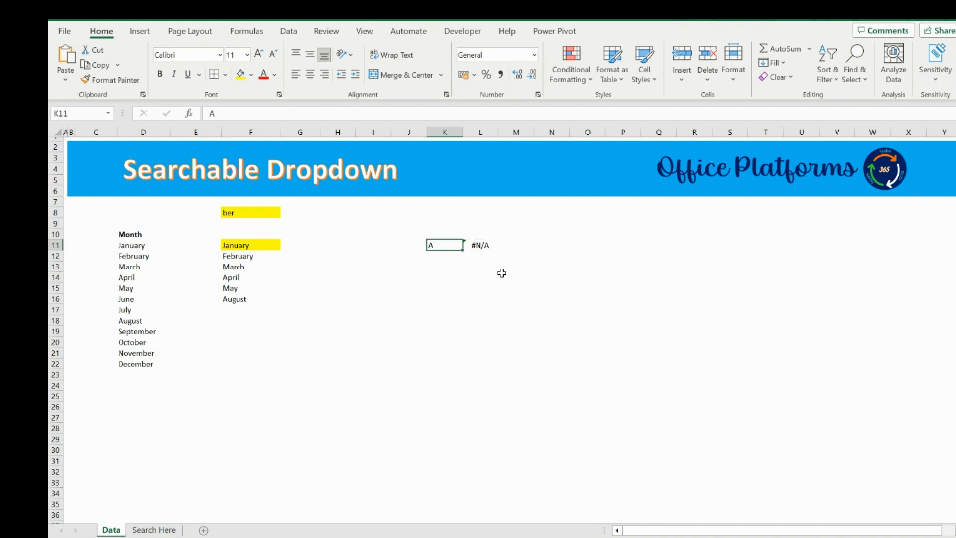
type("January")
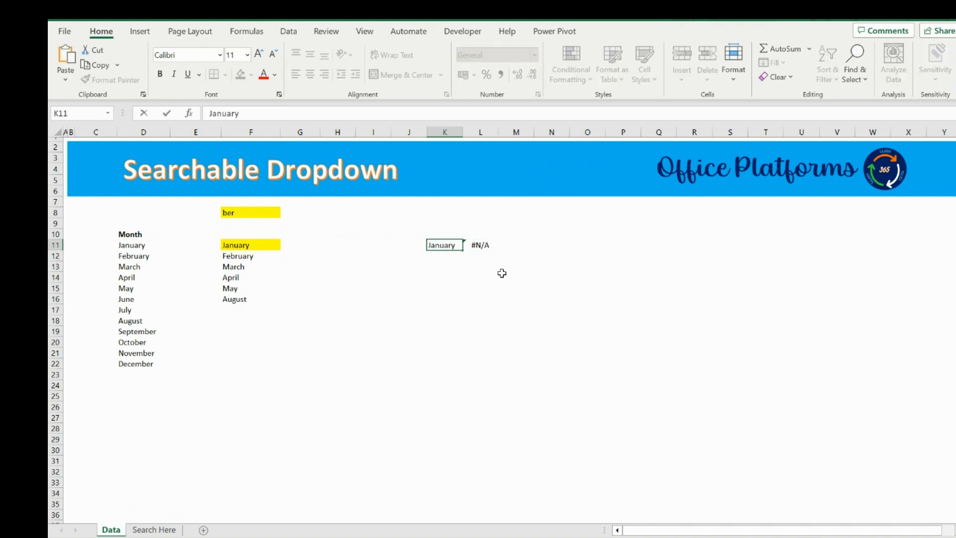
key("Return")
key("Up")
key("Right")
key("Left")
key("shift+Right")
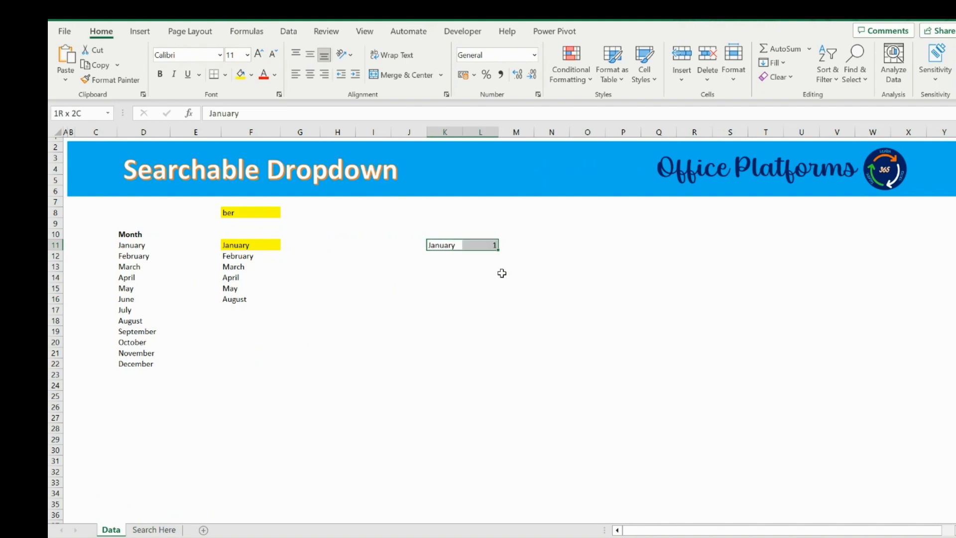
key("Delete")
On the Search Here sheet, enter =MATCH(E10,Data!F11#) in L10.
key("ctrl+Page_Down")
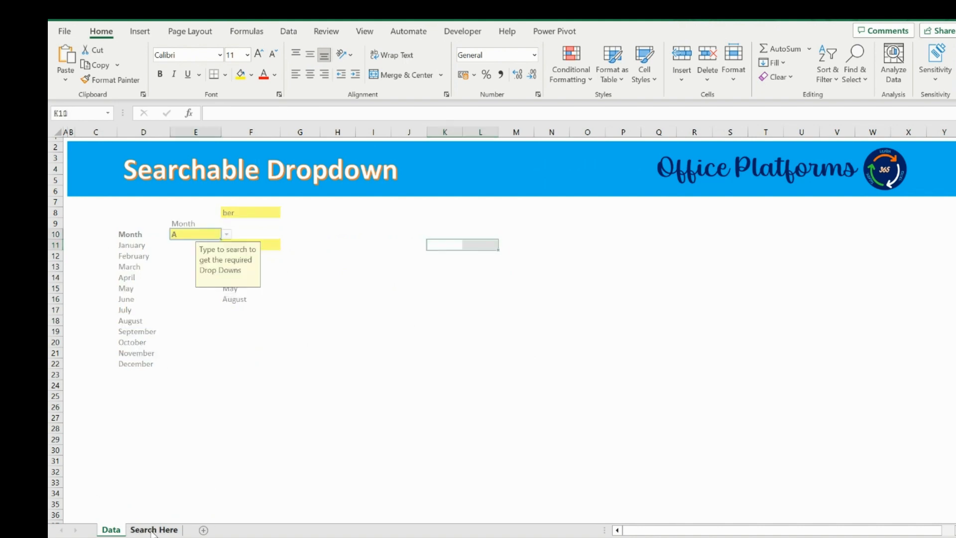
left_click(496, 234)
type("=mat")
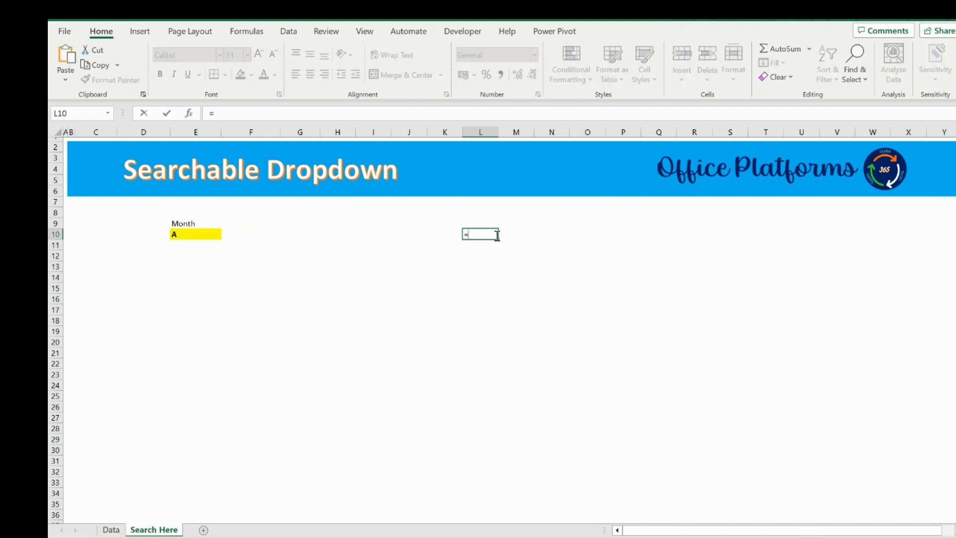
key("Tab")
key("Left")
key("Left")
key("Left")
key("Left")
key("Left")
key("Left")
key("Left")
key("Left")
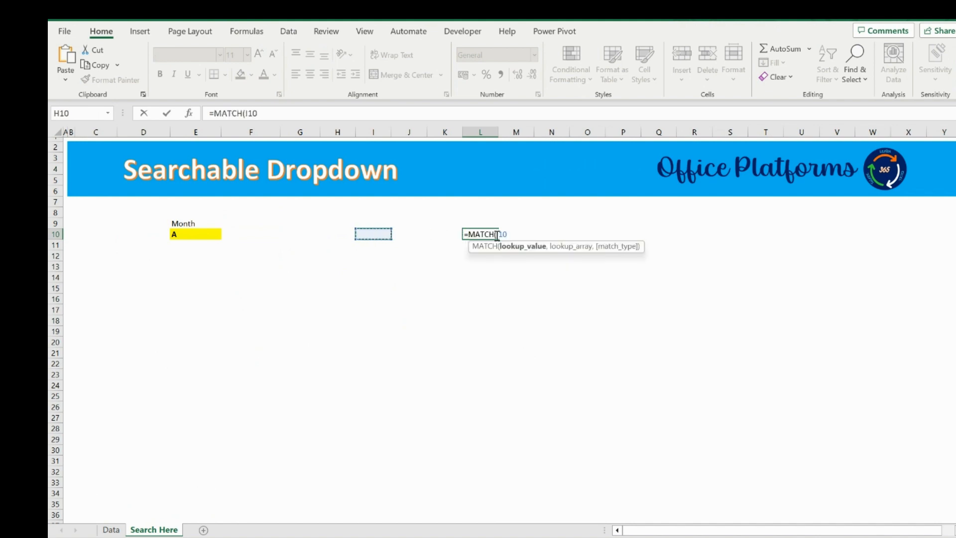
key("Right")
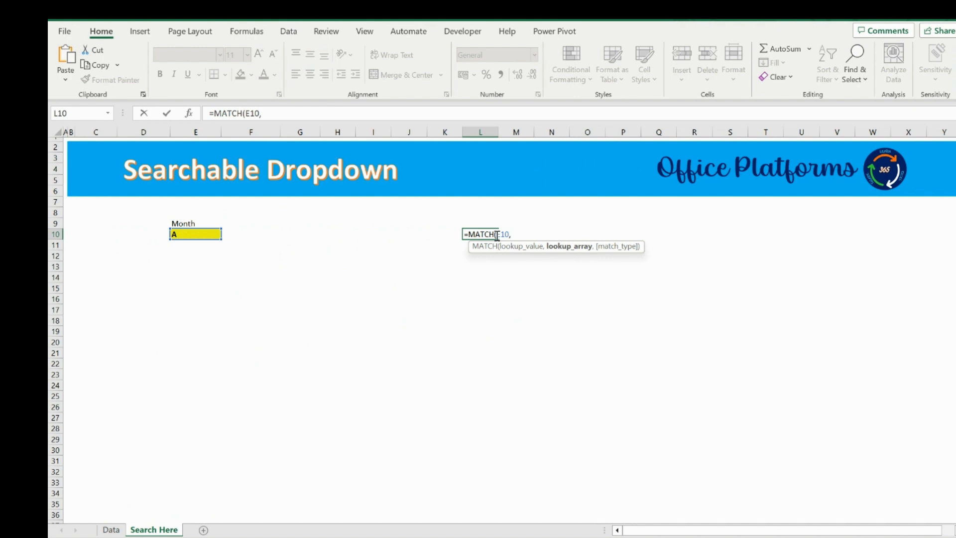
left_click(111, 530)
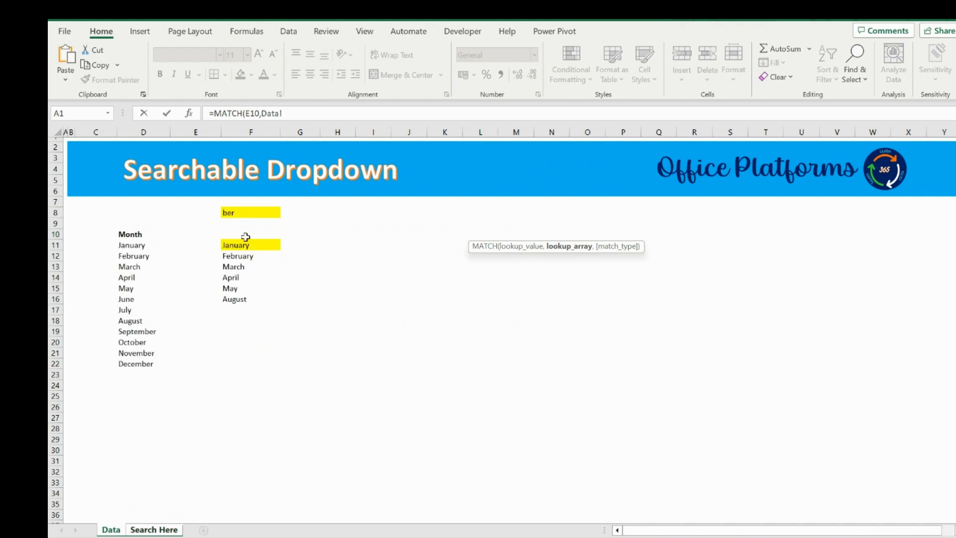
left_click(247, 245)
type("#")
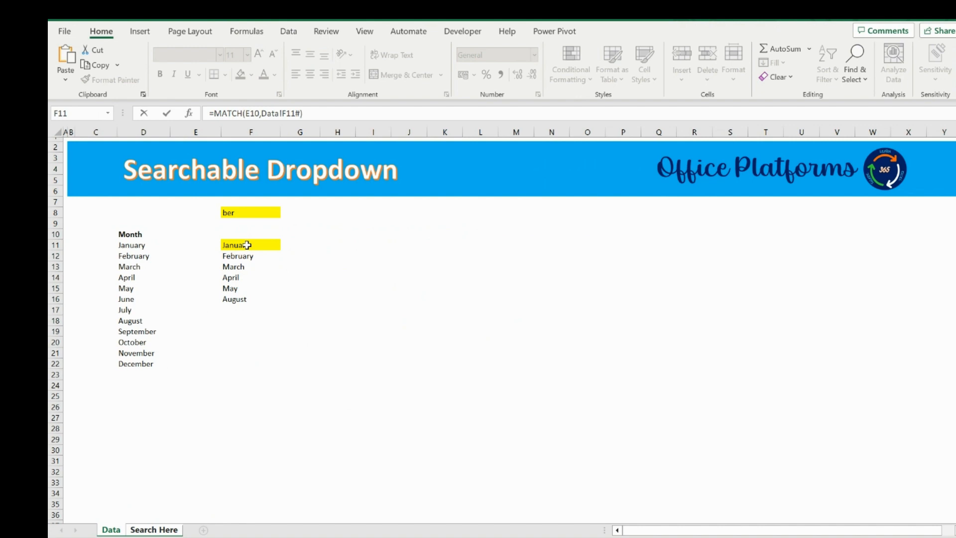
key("Return")
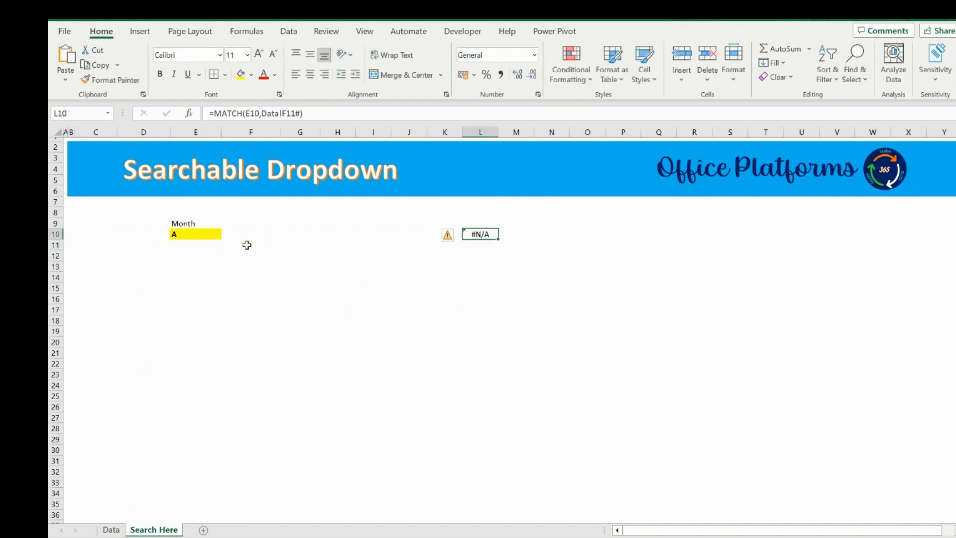
left_click(217, 111)
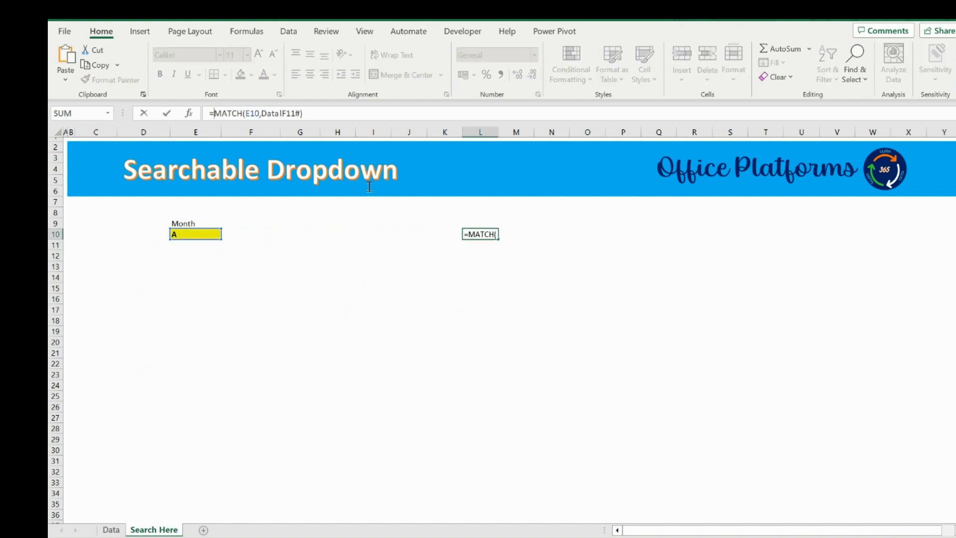
type("iserr")
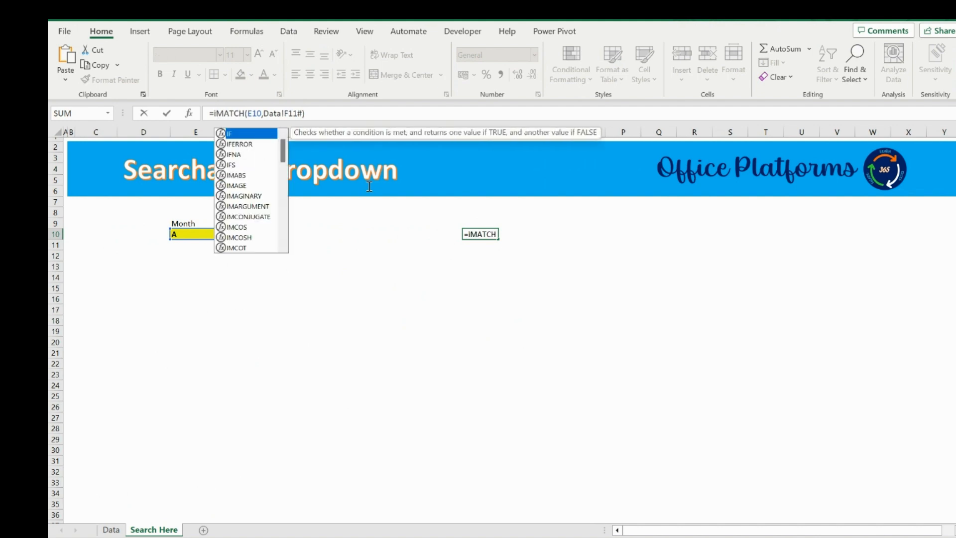
key("Tab")
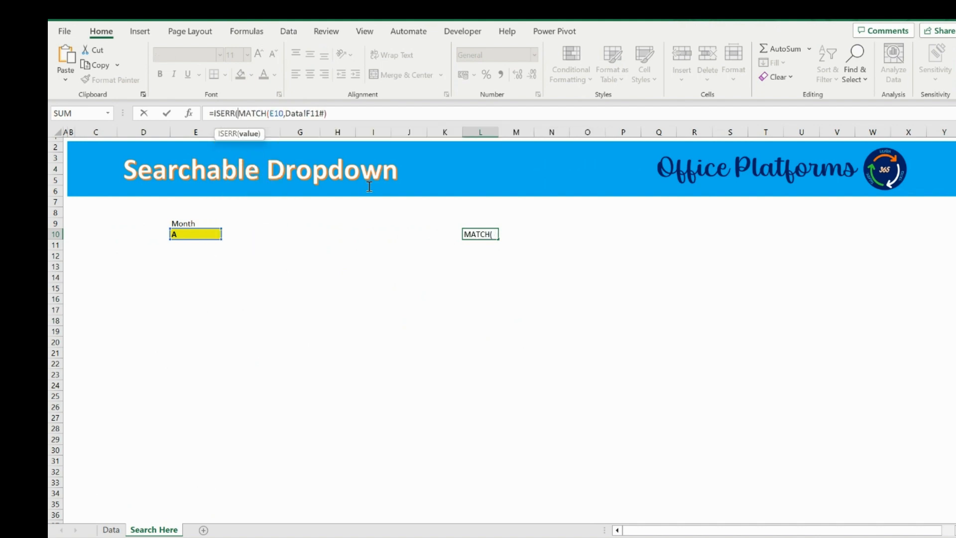
key("Delete")
key("Delete")
key("Delete")
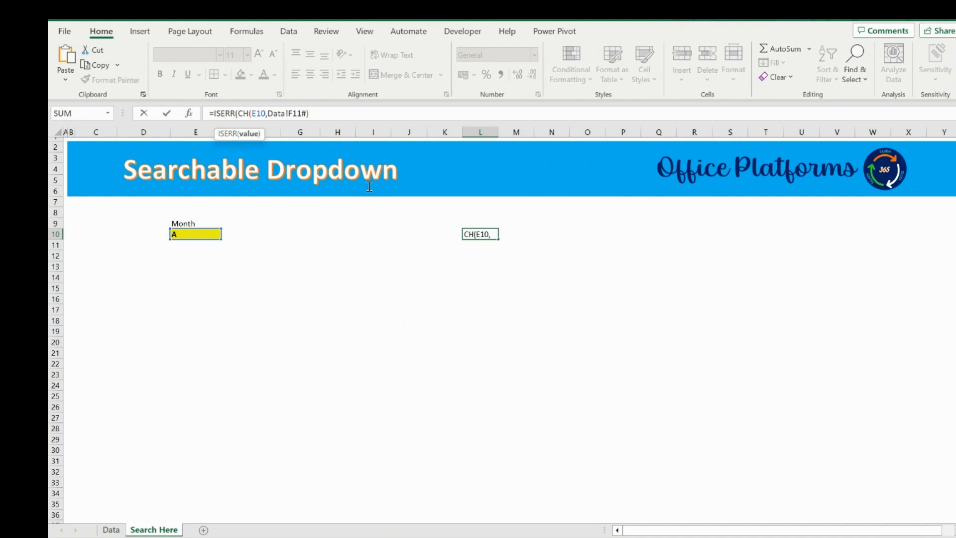
key("Escape")
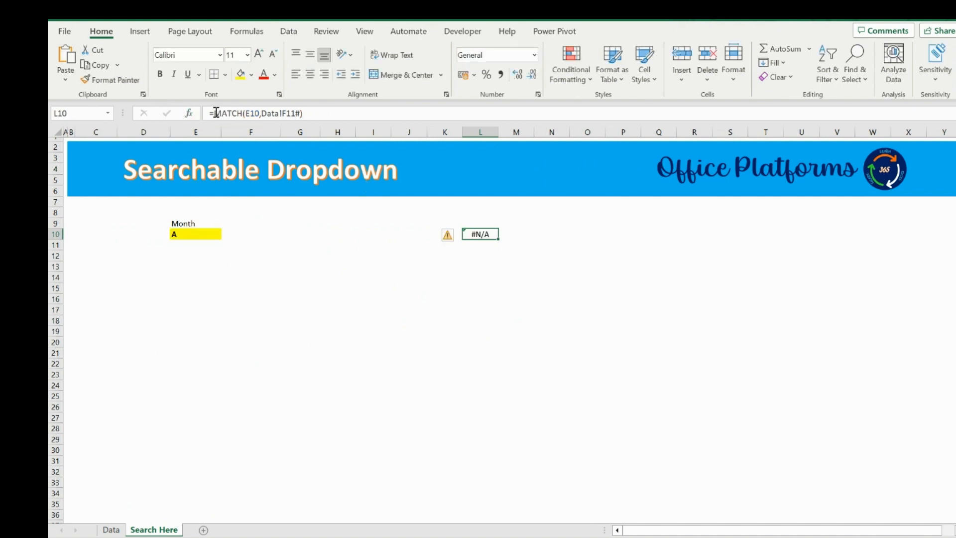
Wrap the L10 MATCH formula in ISERROR.
left_click(216, 113)
type("iserr")
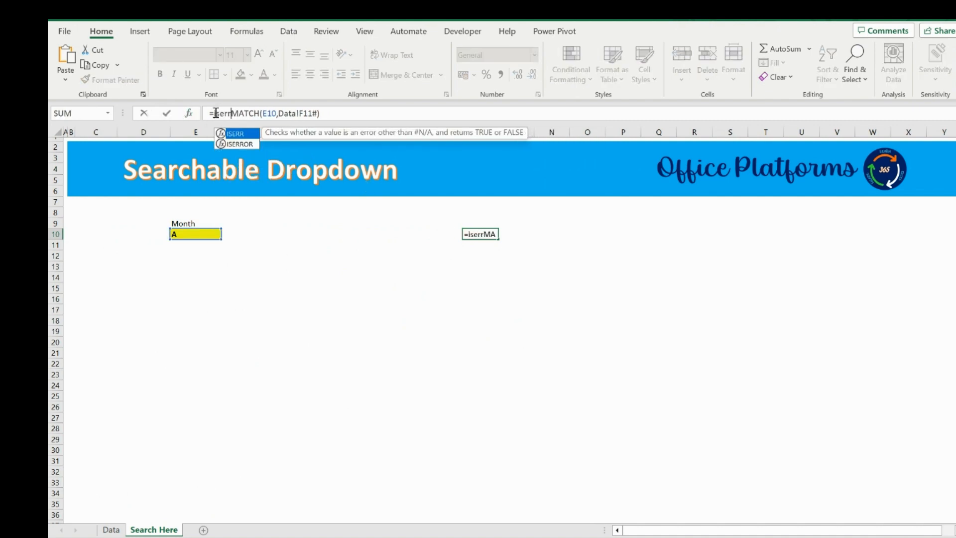
key("Down")
key("Tab")
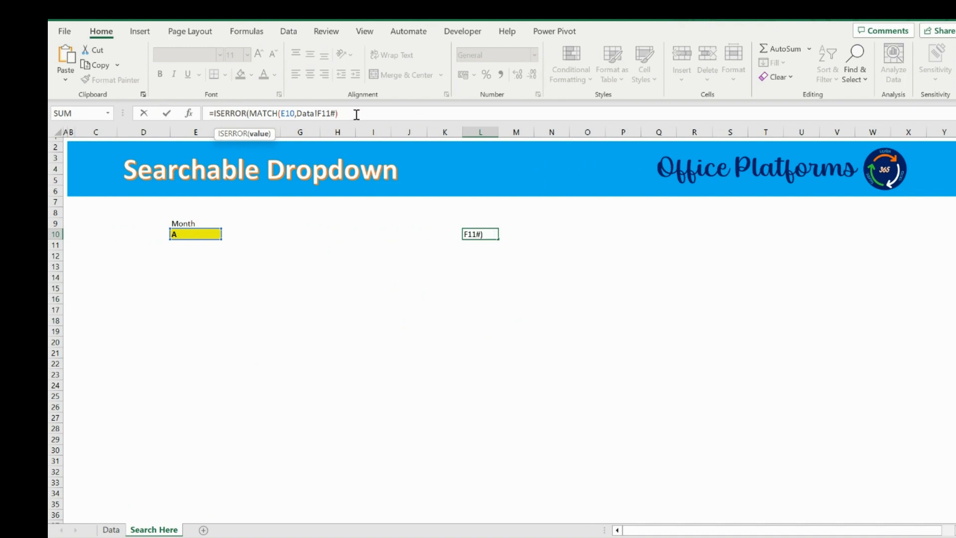
type(")")
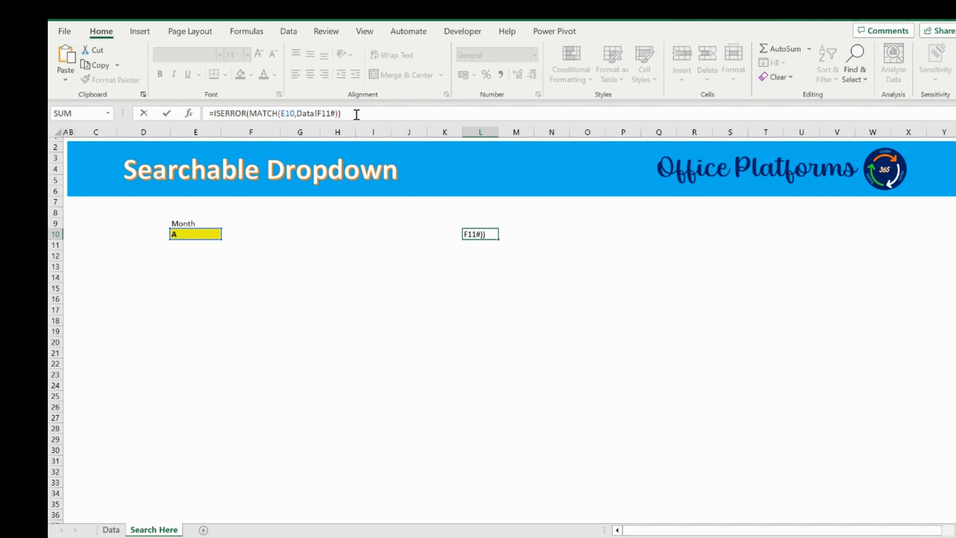
key("ctrl+Return")
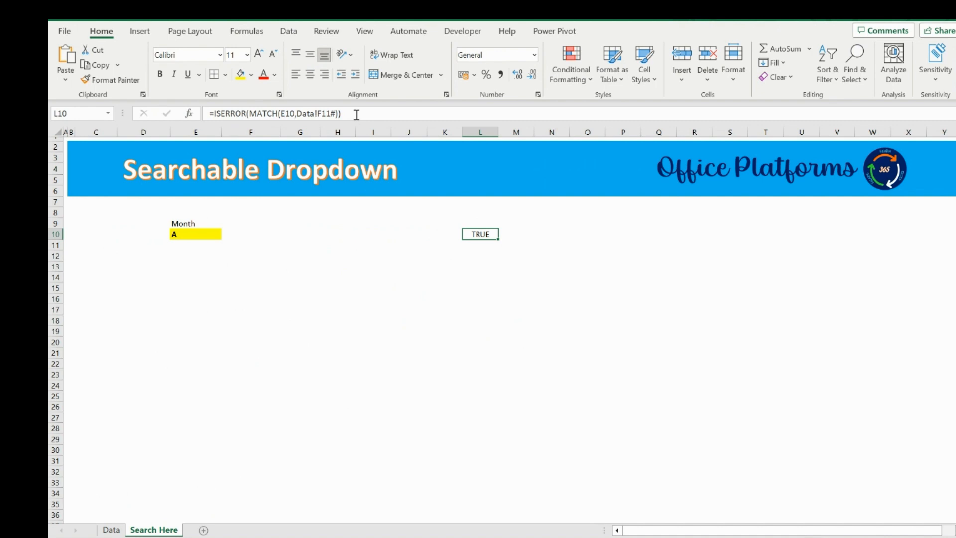
Make the spill reference in the L10 formula absolute as Data!$F$11#.
left_click_drag(207, 113, 423, 110)
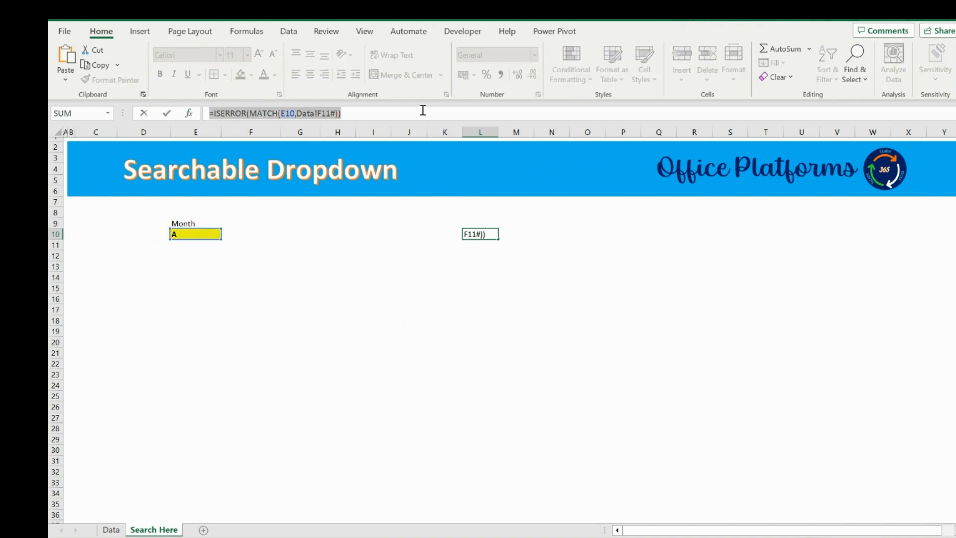
key("Escape")
left_click(324, 113)
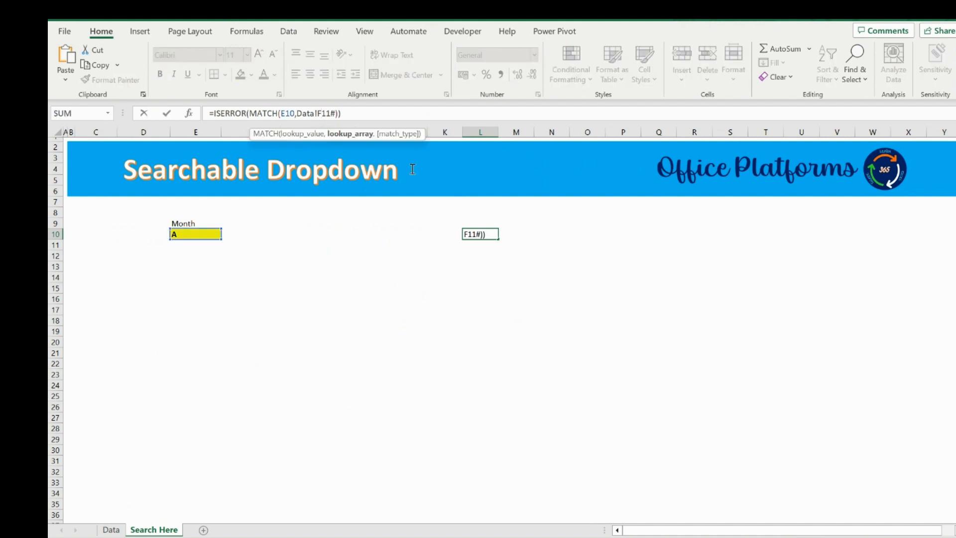
key("F4")
key("ctrl+Return")
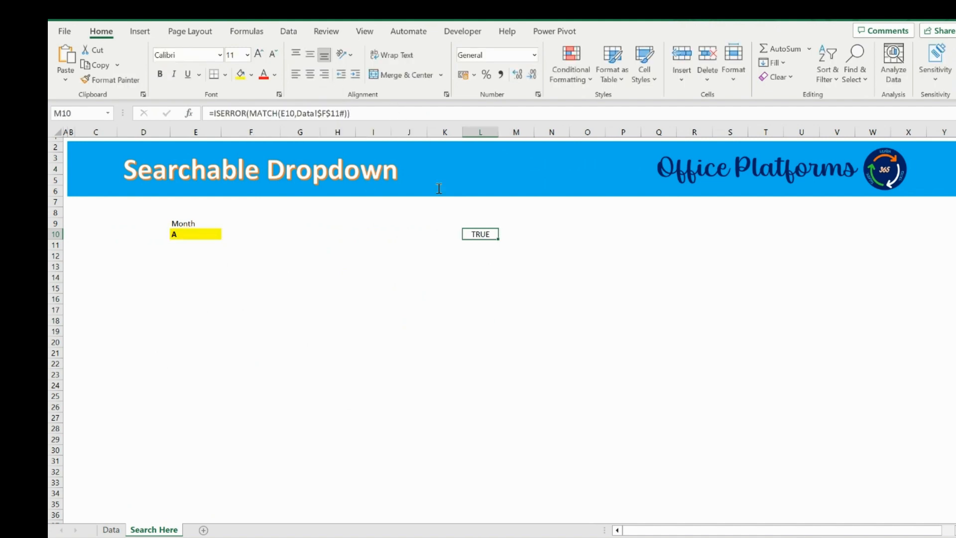
Copy the L10 formula and paste it into a new formula-based conditional formatting rule for E10.
left_click_drag(356, 110, 180, 128)
key("ctrl+c")
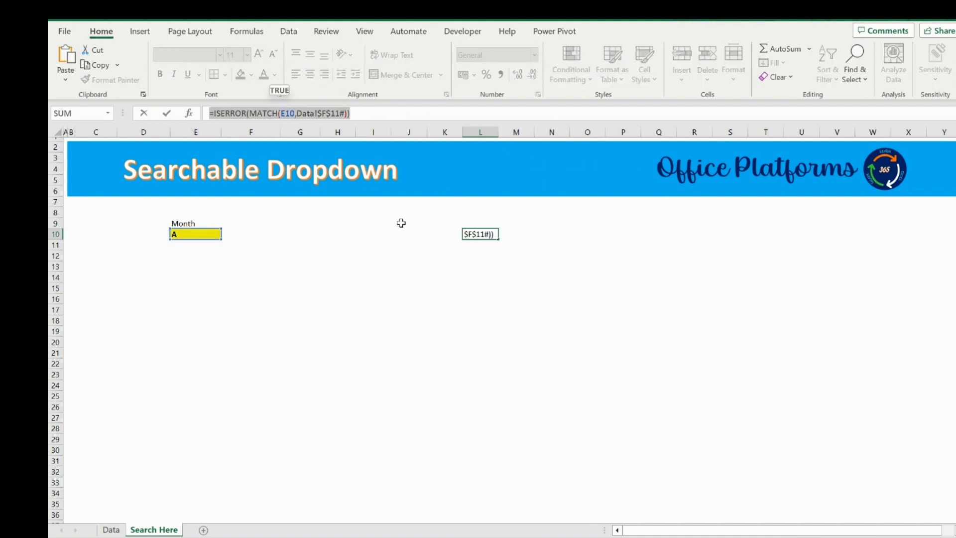
key("Tab")
left_click(185, 234)
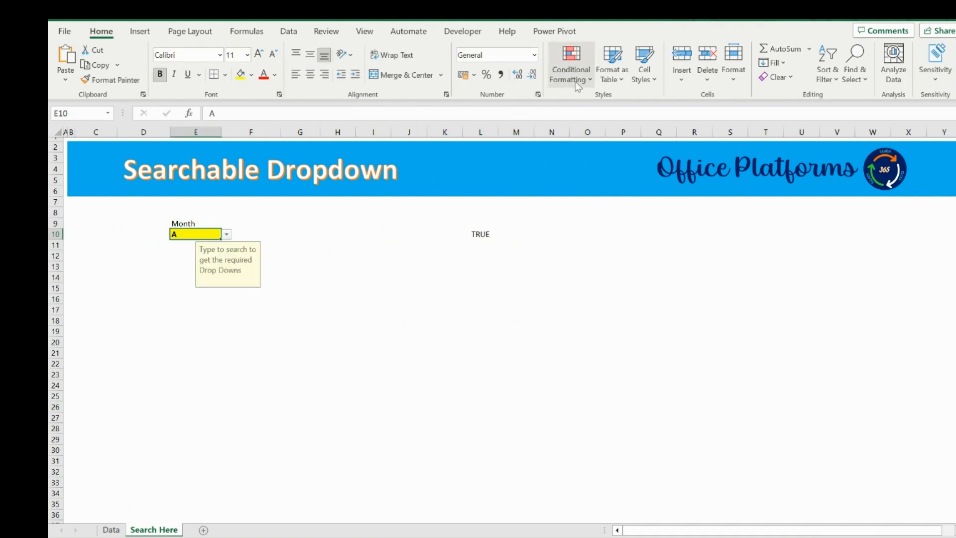
left_click(571, 65)
left_click(584, 285)
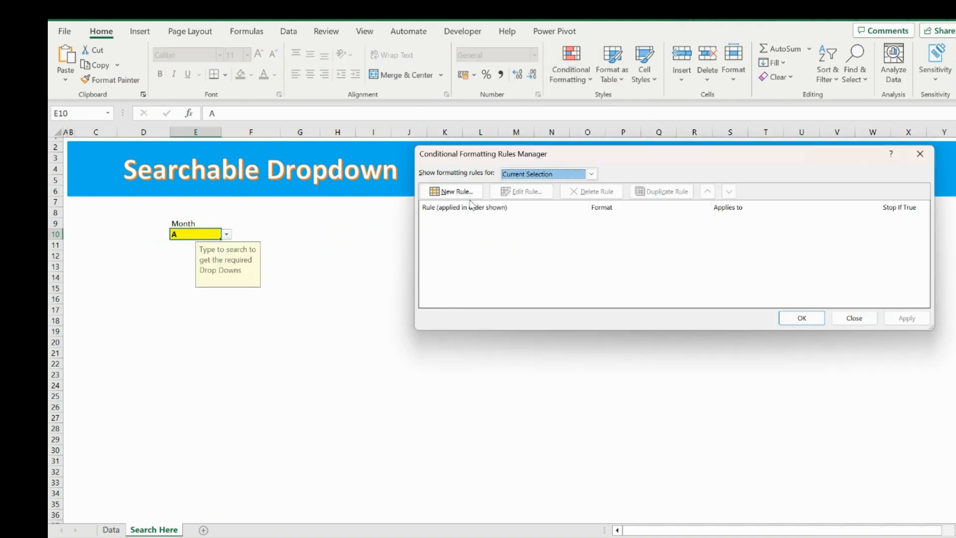
left_click(456, 193)
left_click(562, 213)
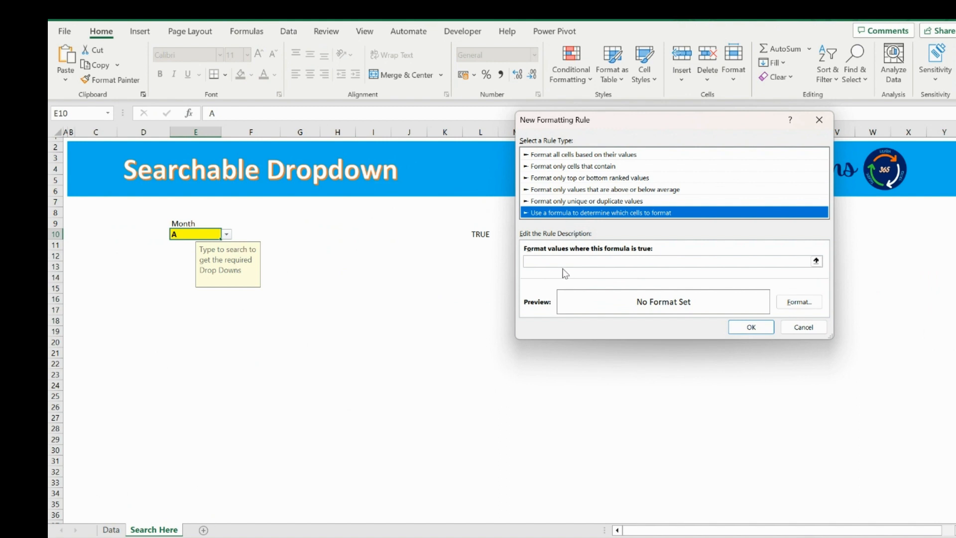
left_click(564, 262)
key("ctrl+v")
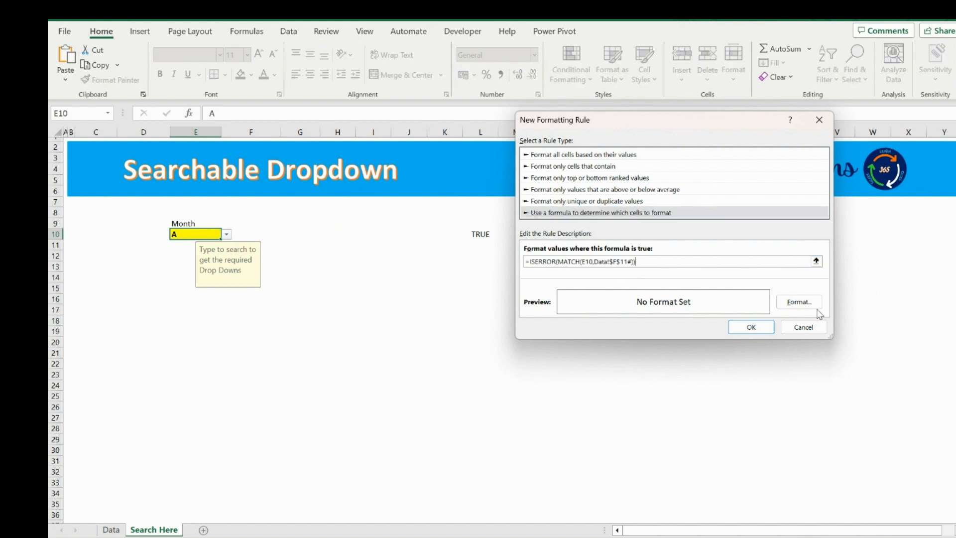
Give the conditional formatting rule a light orange fill and apply it.
left_click(799, 302)
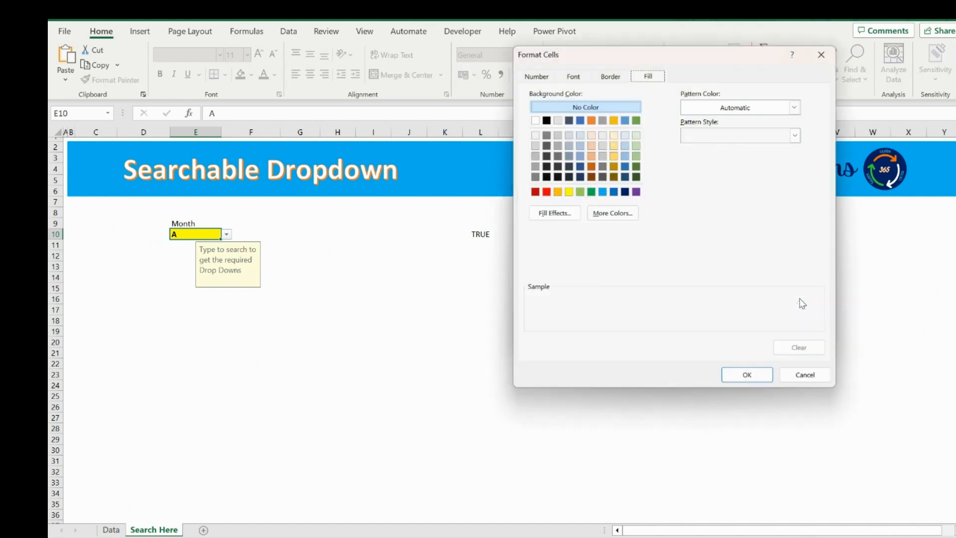
left_click(591, 156)
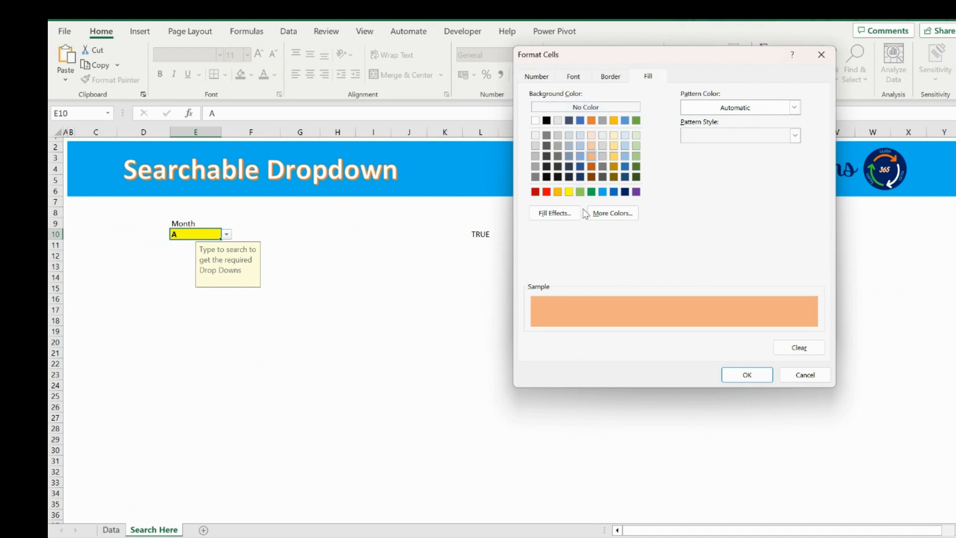
left_click(738, 371)
left_click(745, 327)
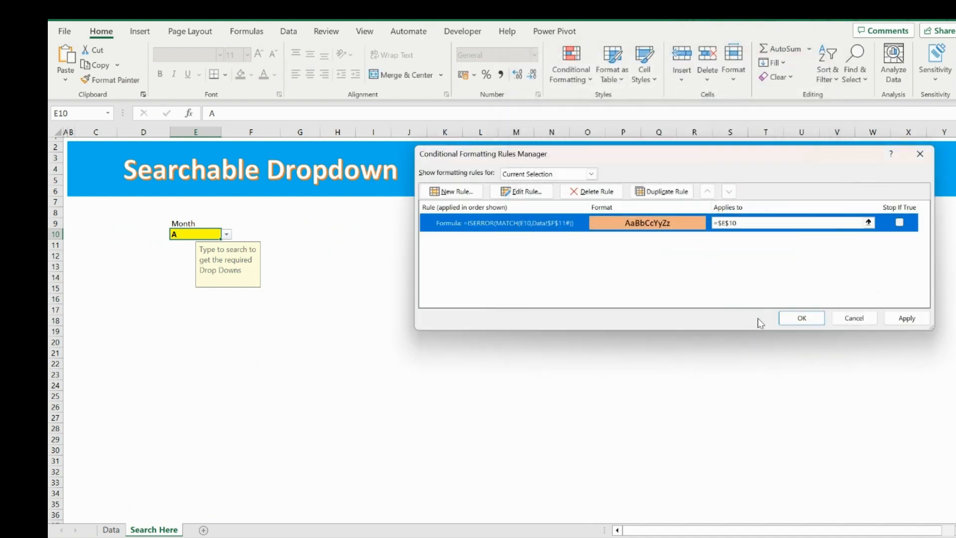
left_click(905, 319)
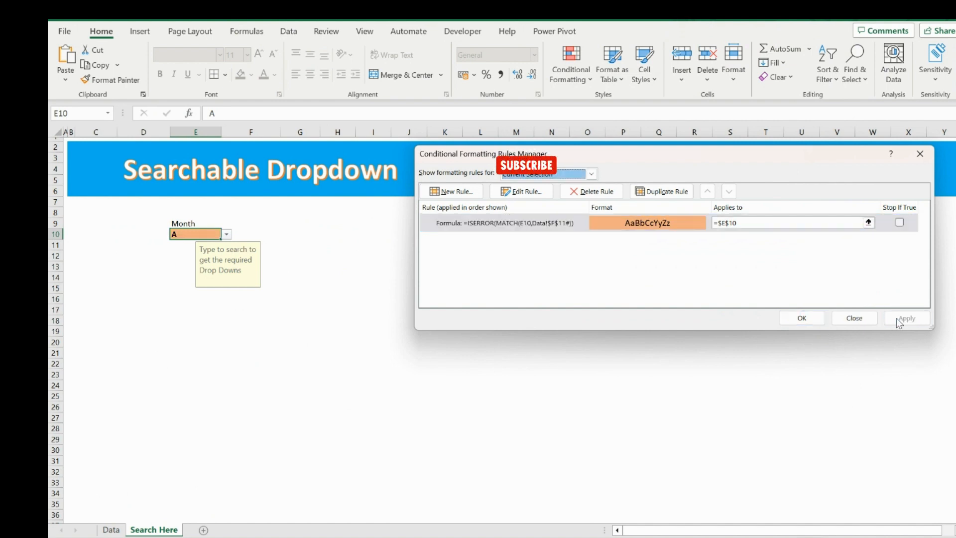
Close the rules manager and delete the helper formula from L10.
left_click(814, 321)
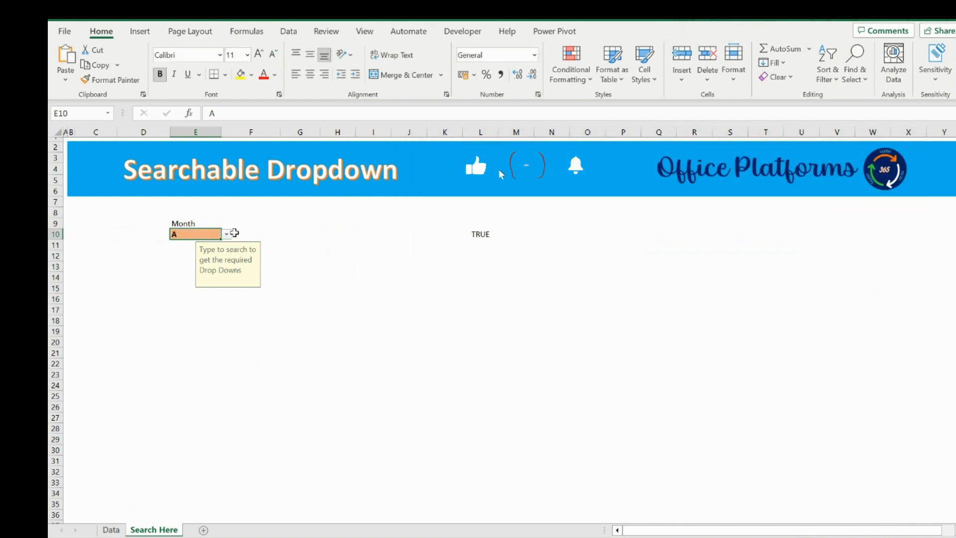
left_click(487, 235)
key("Delete")
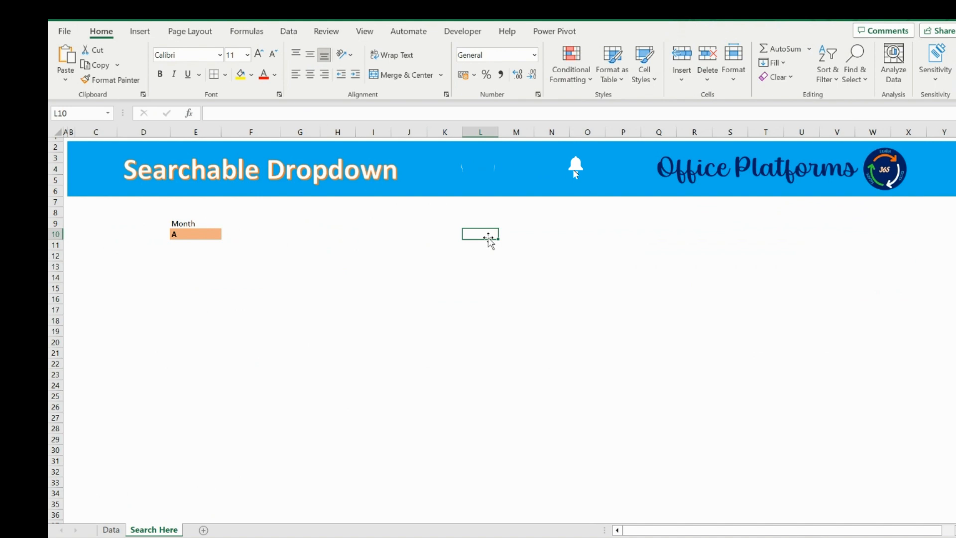
Pick February from the E10 month dropdown.
left_click(203, 236)
left_click(226, 235)
left_click(227, 234)
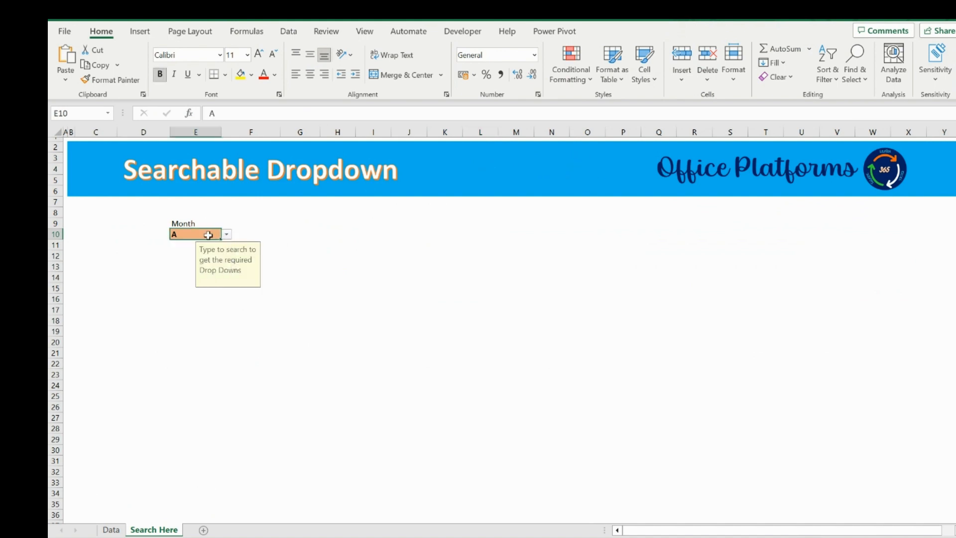
left_click(227, 233)
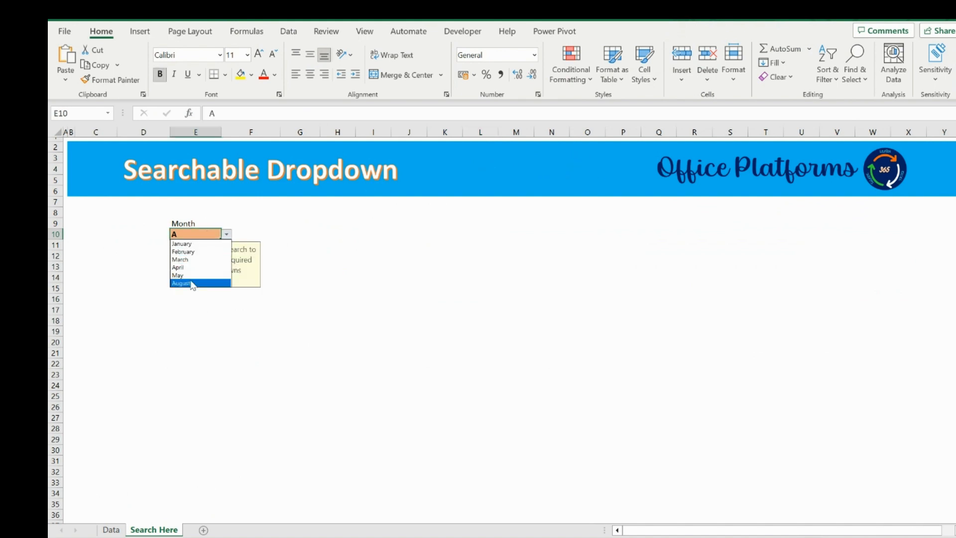
left_click(192, 251)
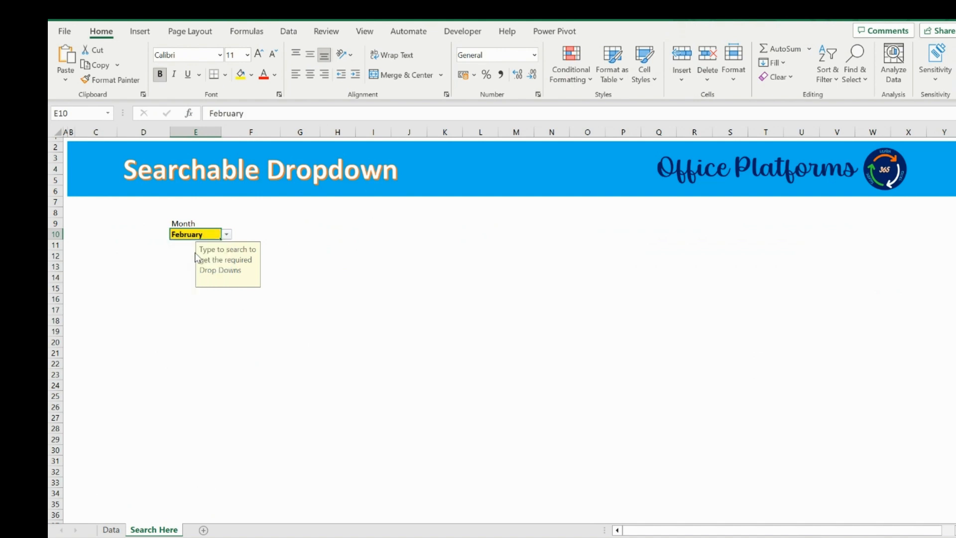
Remove the fill colour from cell E10 by setting it to No Fill.
left_click(251, 75)
left_click(261, 246)
left_click(204, 321)
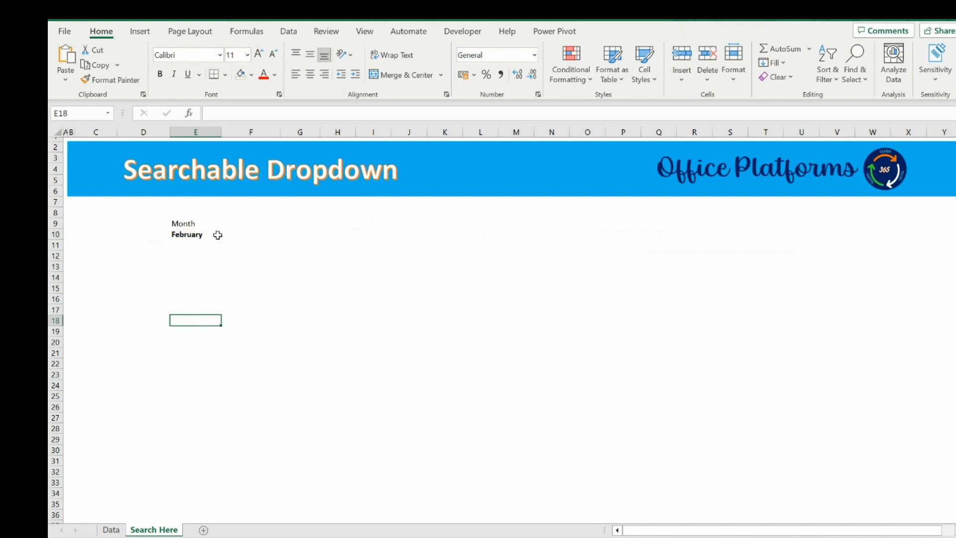
Enter Mar in E10 and choose March from the filtered dropdown.
left_click(209, 234)
left_click(228, 236)
left_click(228, 236)
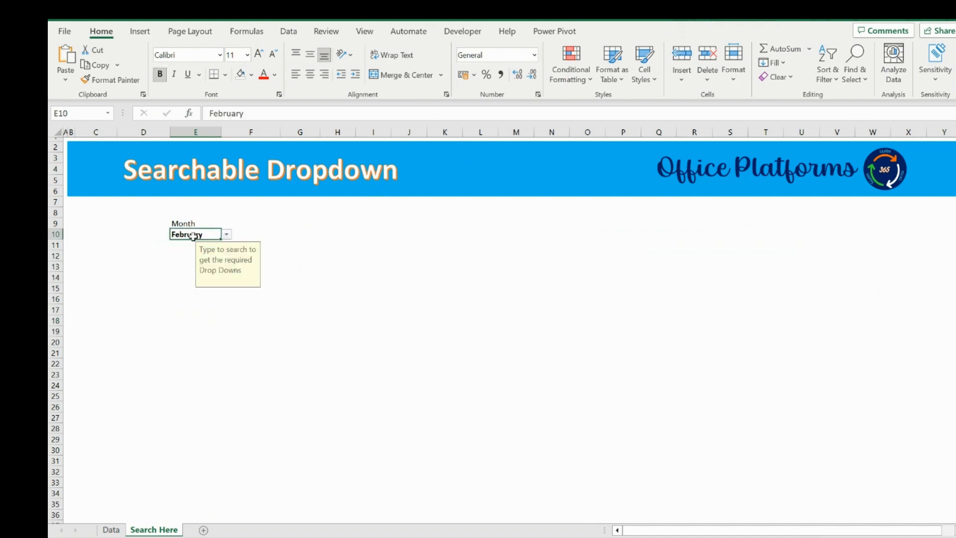
type("Mar")
left_click(227, 236)
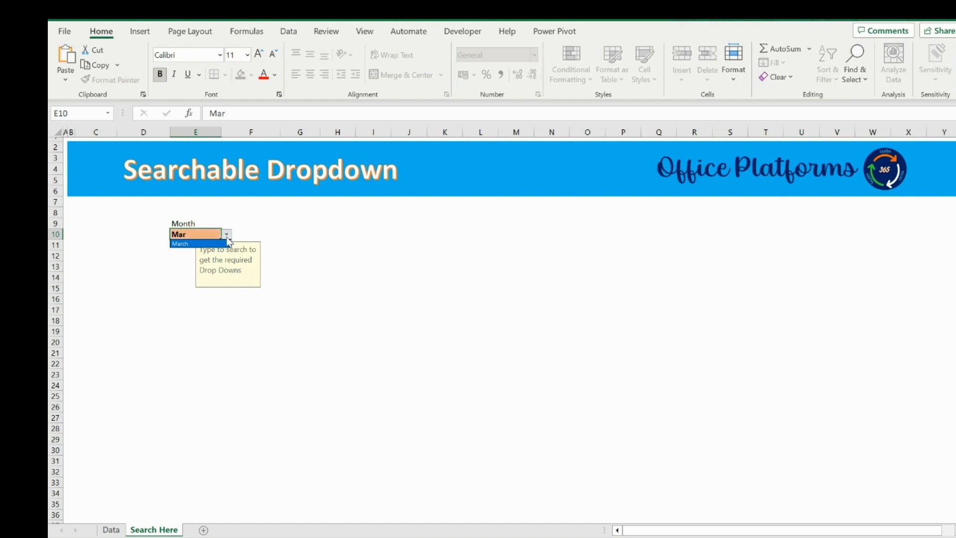
left_click(207, 243)
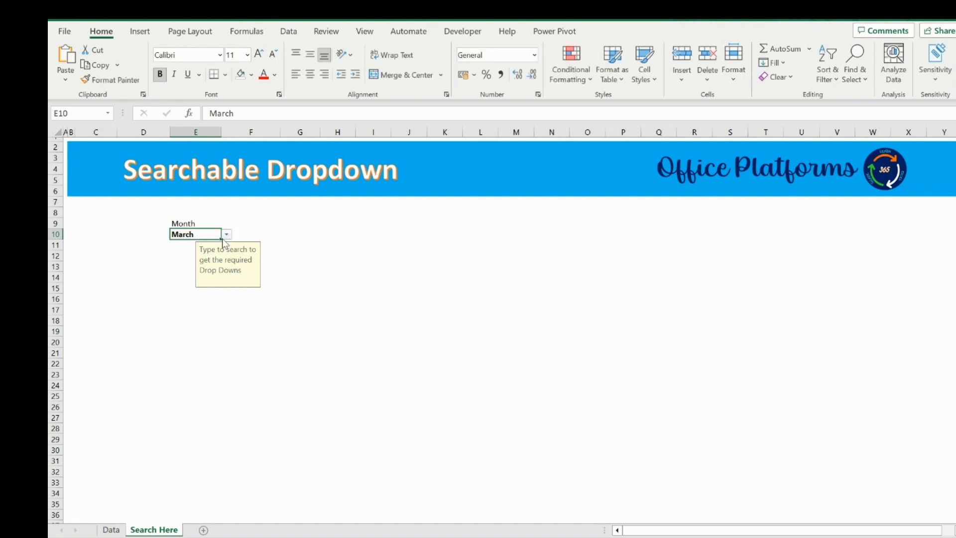